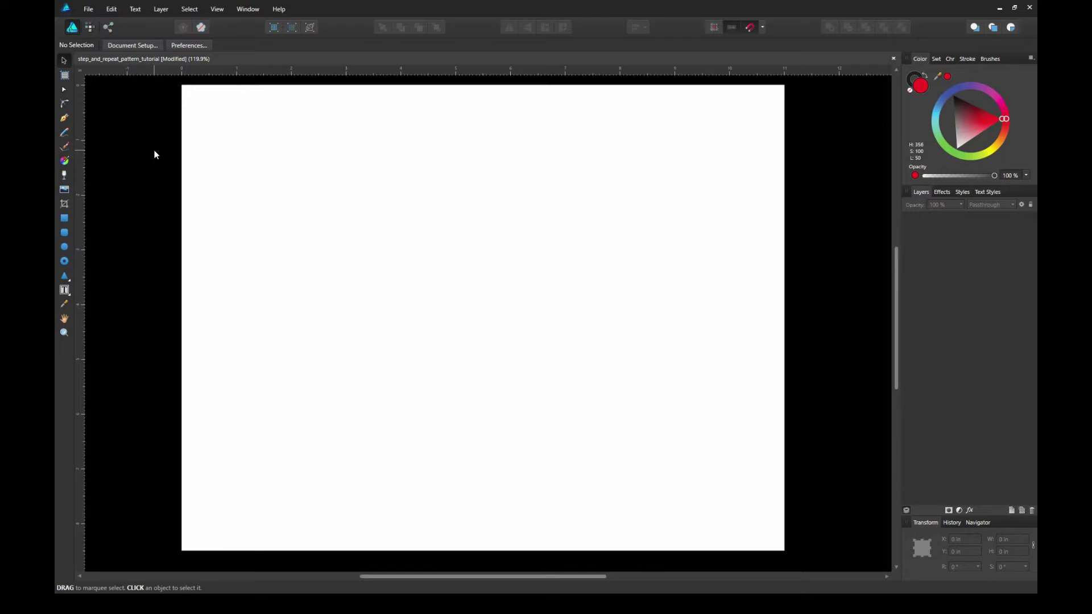
Draw a red square about 0.8 in wide near the page's upper-left corner and a circle about 0.98 in wide overlapping its lower-right corner
{"action": "left_click", "coordinate": [66, 220]}
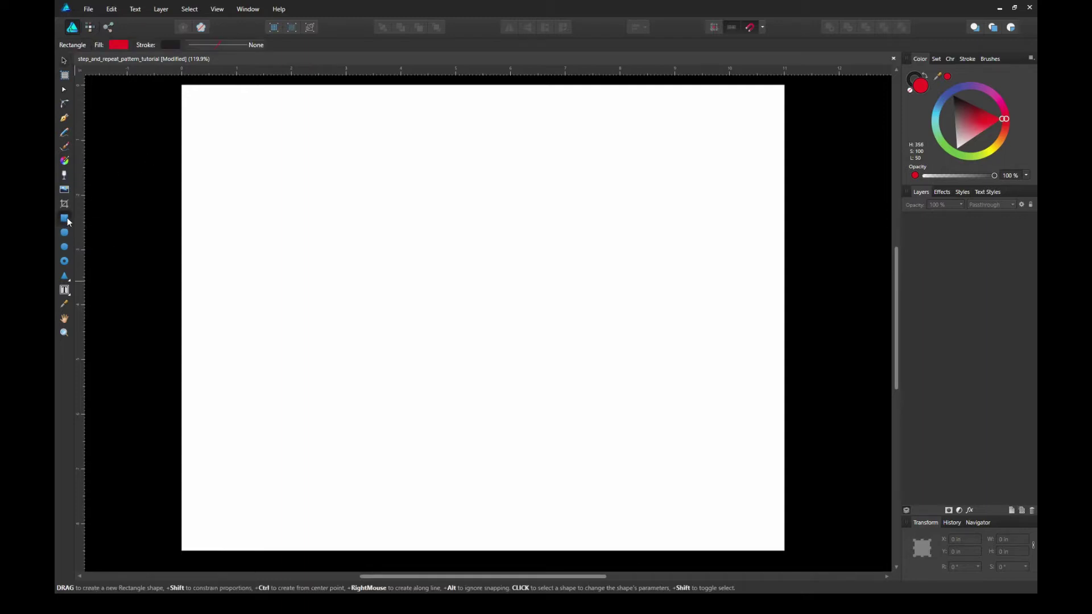
{"action": "left_click_drag", "start_coordinate": [208, 113], "coordinate": [253, 155]}
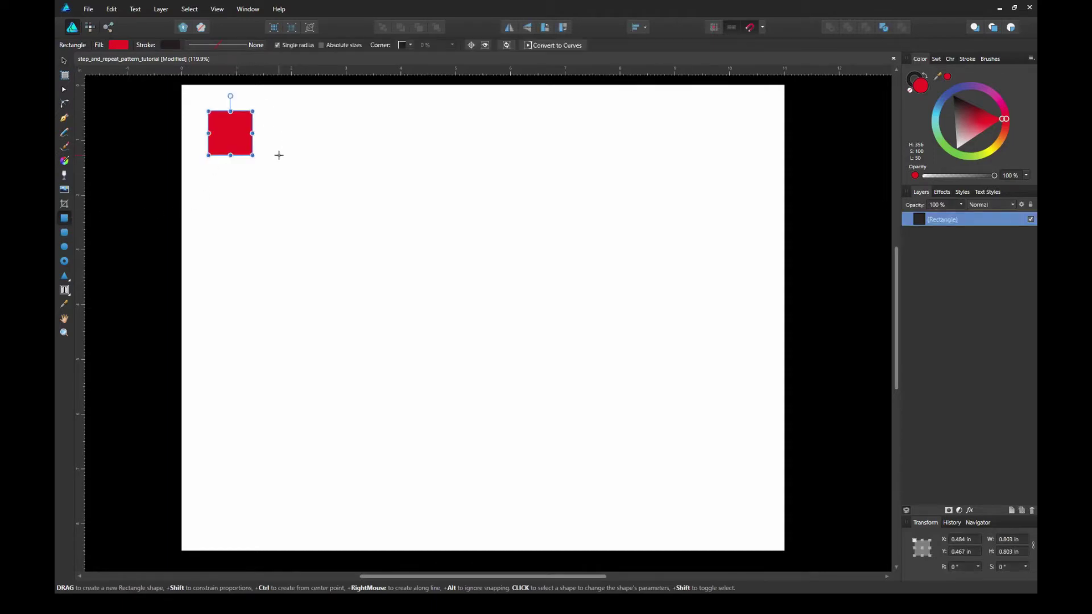
{"action": "left_click", "coordinate": [64, 246]}
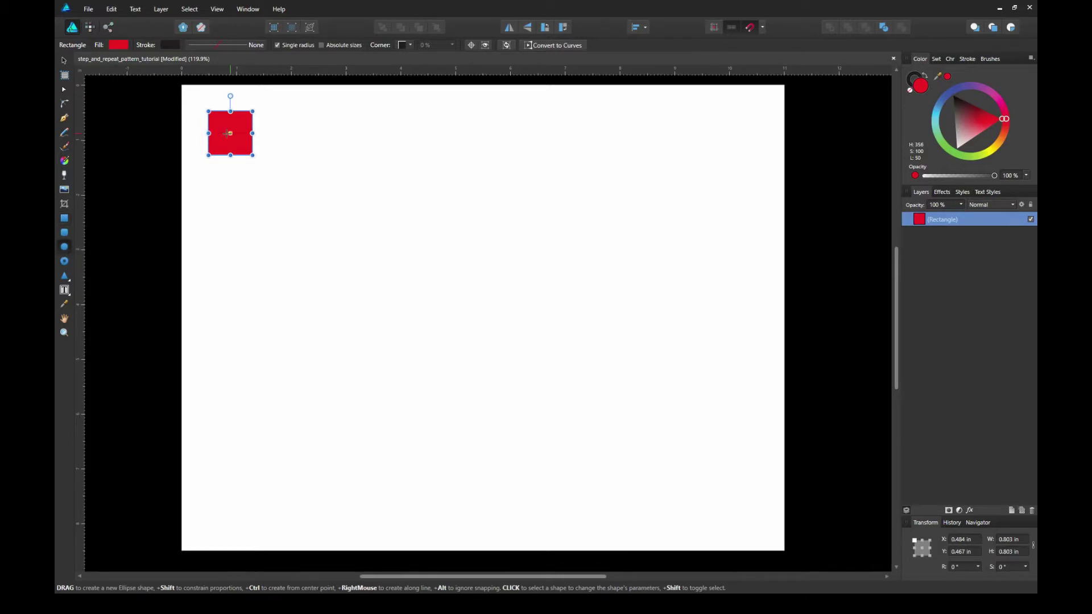
{"action": "left_click_drag", "start_coordinate": [229, 133], "coordinate": [317, 187]}
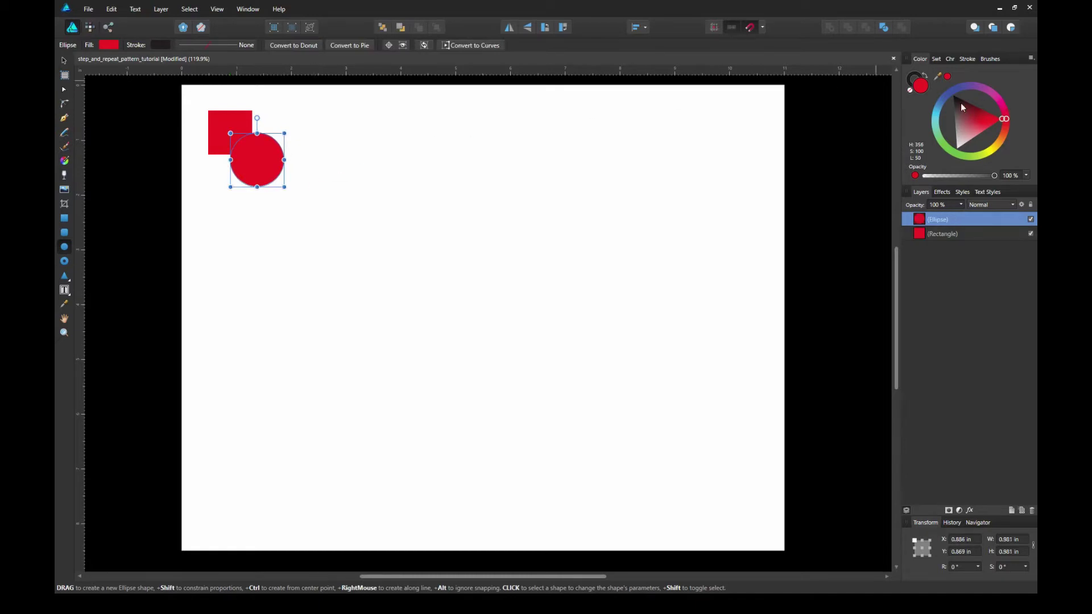
Fill the circle with blue at hue 200 and deselect it
{"action": "left_click", "coordinate": [934, 110]}
{"action": "key", "text": "ctrl+z"}
{"action": "left_click", "coordinate": [939, 109]}
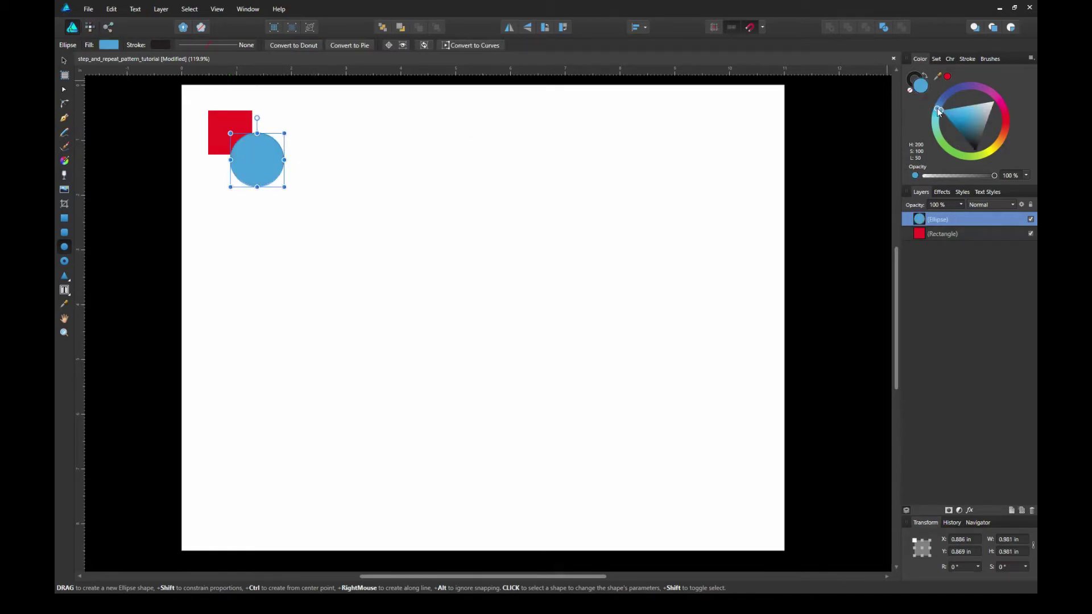
{"action": "left_click", "coordinate": [63, 61]}
{"action": "left_click", "coordinate": [174, 124]}
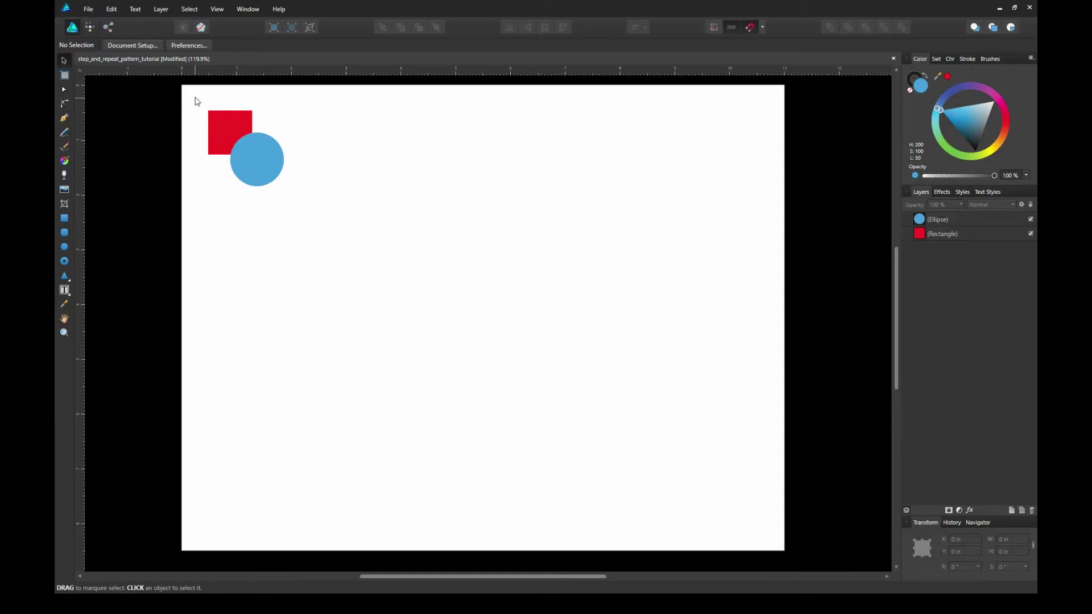
Try merging the square and circle with the Add operation, undoing it each time
{"action": "left_click_drag", "start_coordinate": [196, 101], "coordinate": [314, 207]}
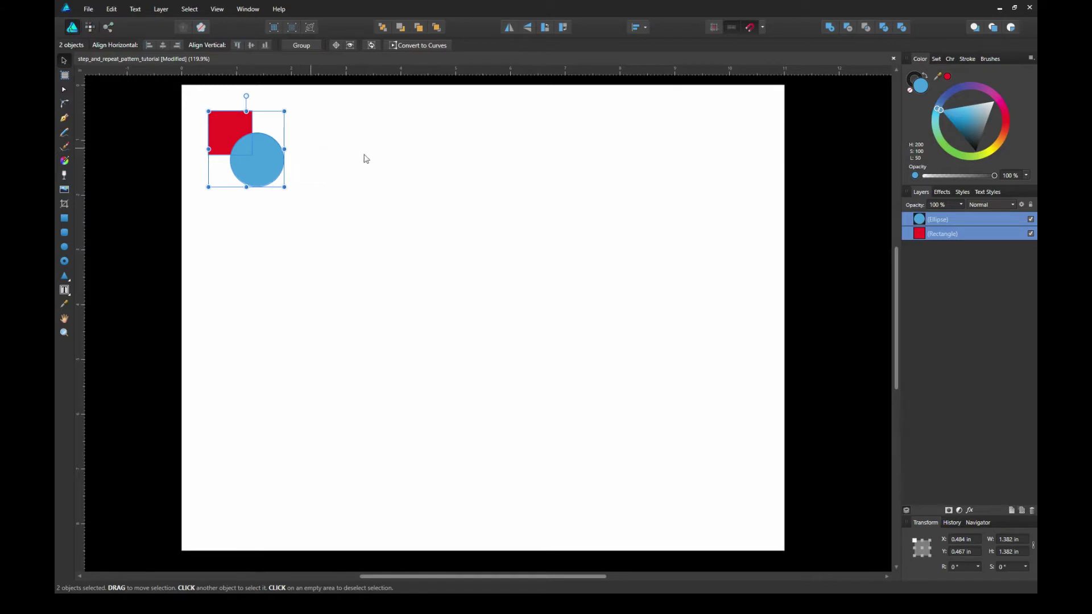
{"action": "left_click", "coordinate": [829, 28]}
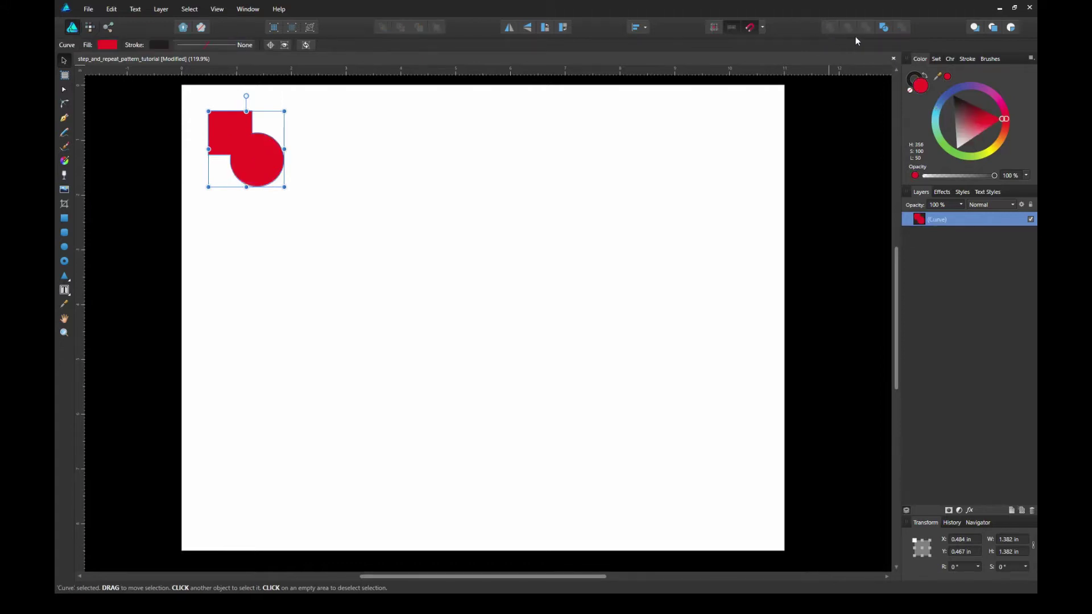
{"action": "key", "text": "ctrl+z"}
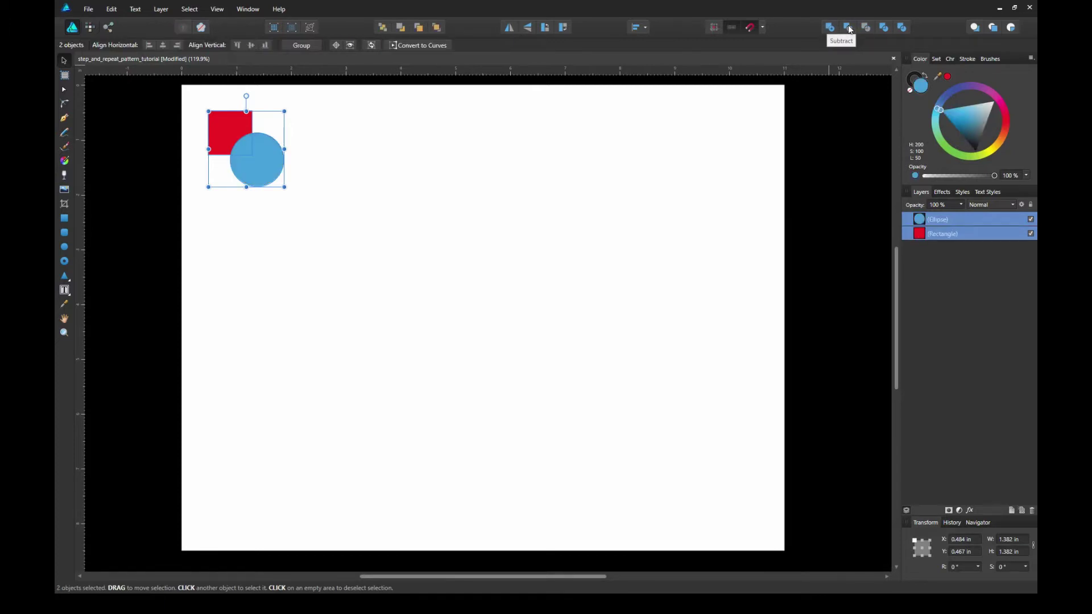
{"action": "left_click_drag", "start_coordinate": [300, 194], "coordinate": [172, 97]}
{"action": "left_click", "coordinate": [833, 26]}
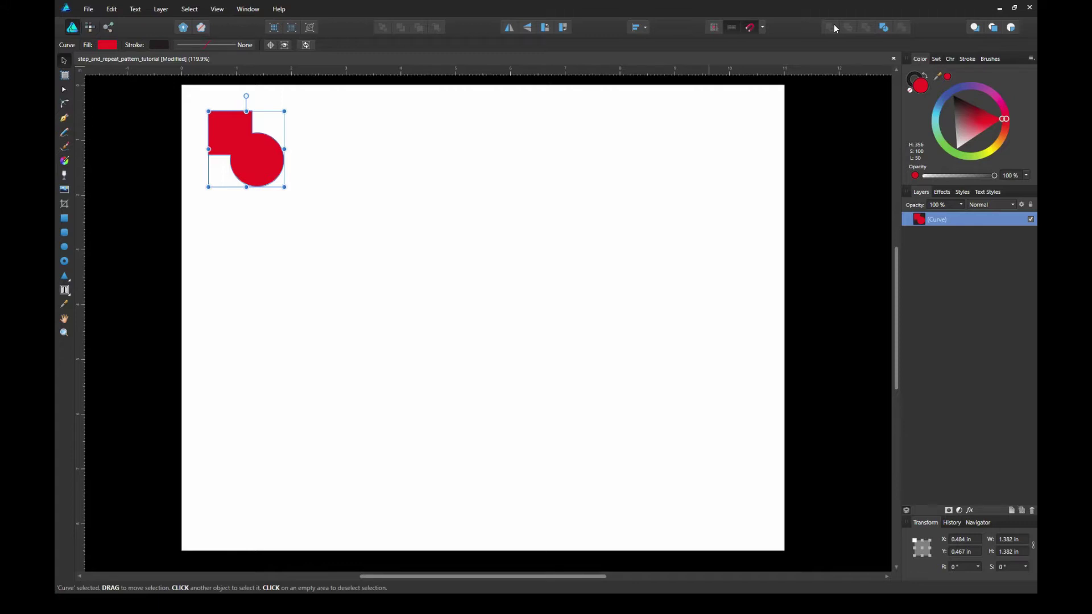
{"action": "key", "text": "ctrl+z"}
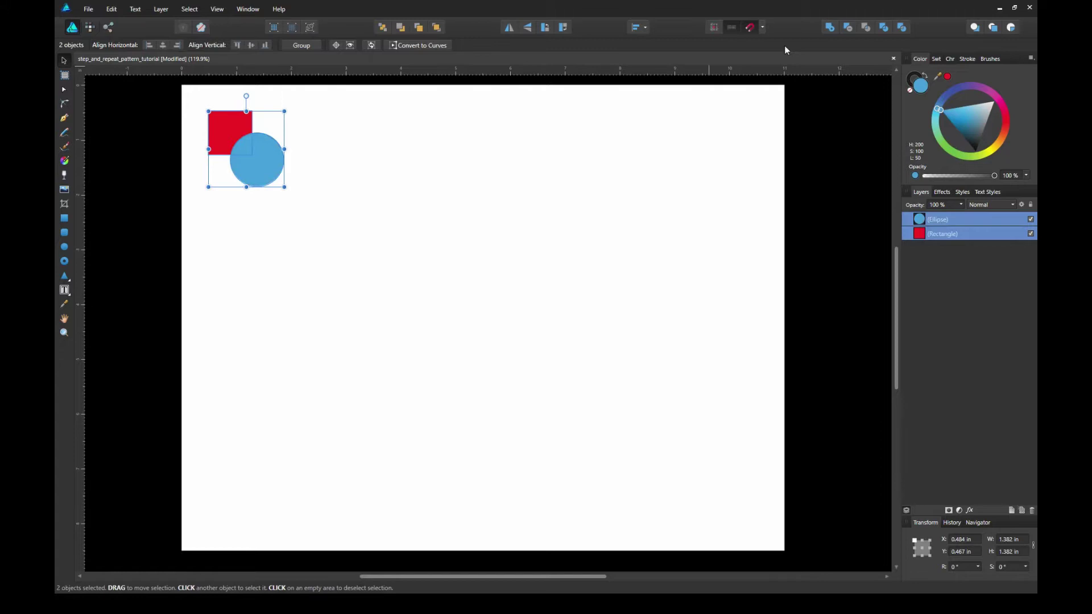
Try the Subtract and Intersect operations in turn on the square and circle, undoing each one
{"action": "left_click", "coordinate": [851, 27]}
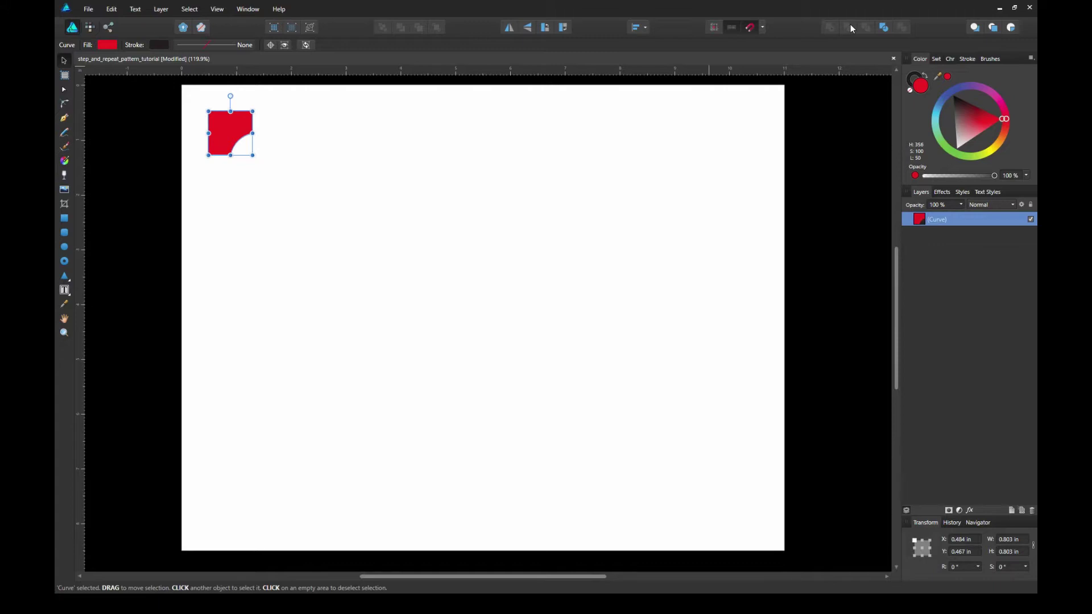
{"action": "key", "text": "ctrl+z"}
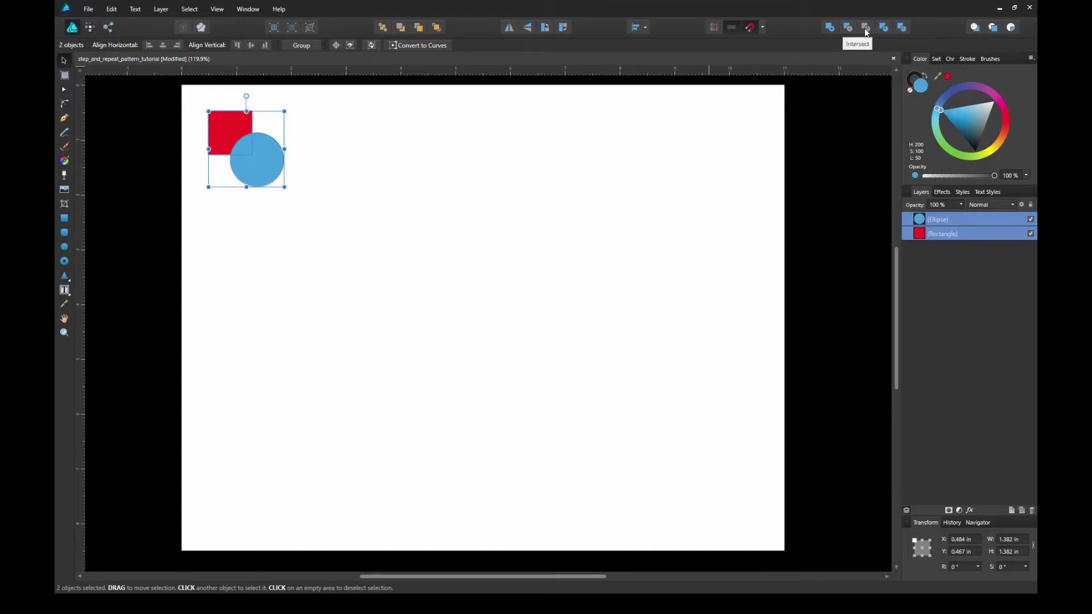
{"action": "left_click", "coordinate": [865, 30]}
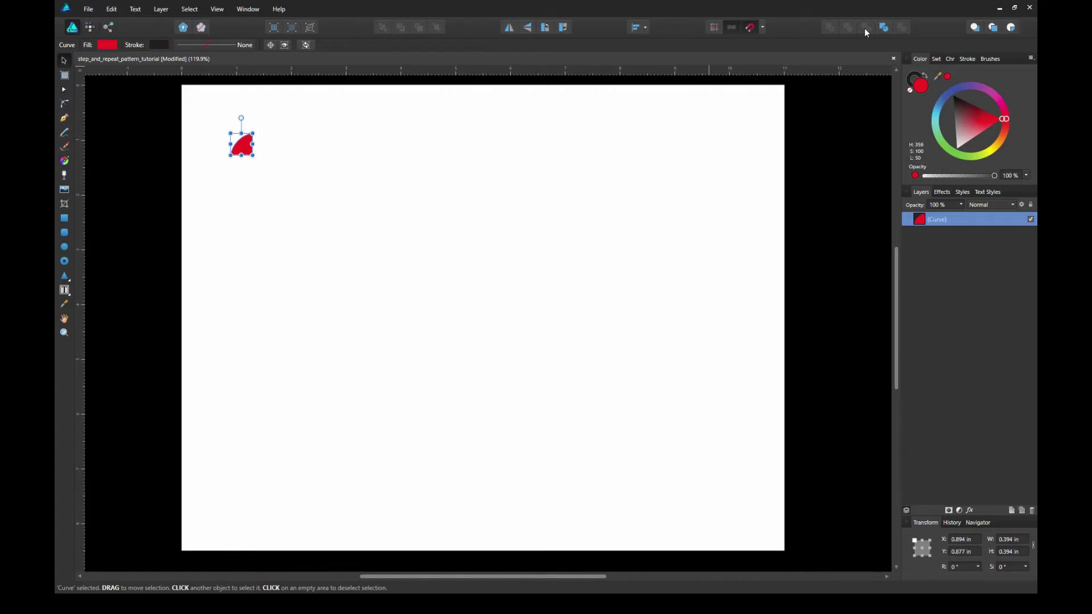
{"action": "key", "text": "ctrl+z"}
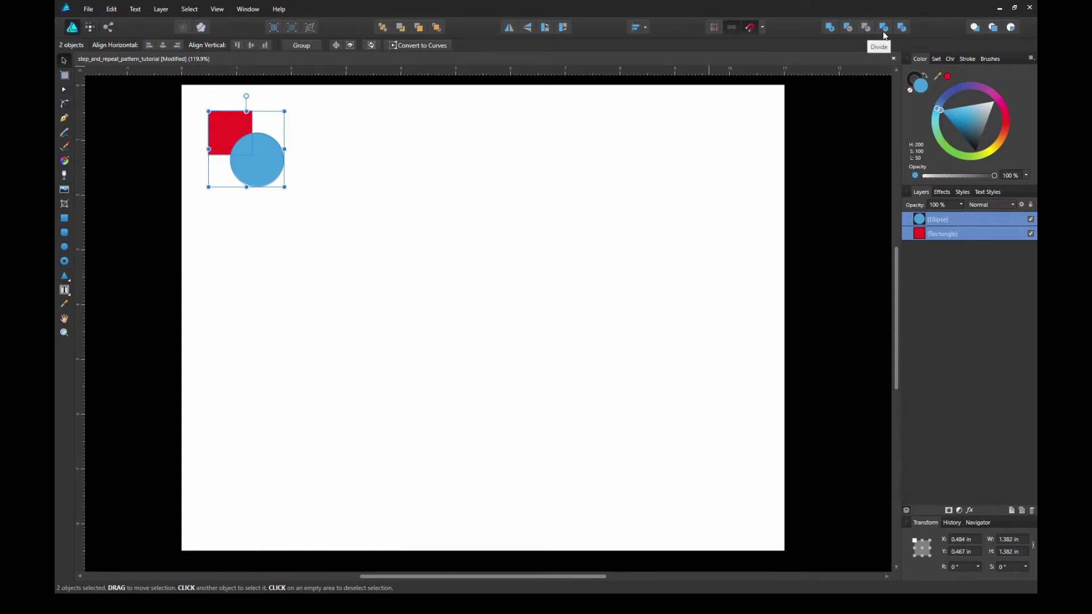
Divide the overlapping square and circle into separate pieces, and select each piece in turn to check the split
{"action": "left_click", "coordinate": [882, 32]}
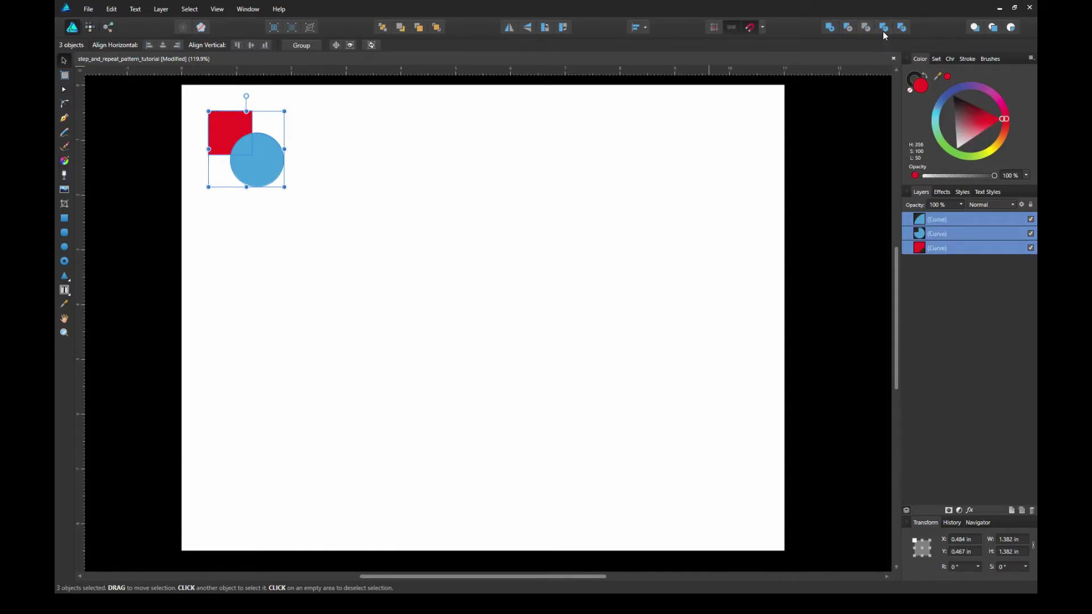
{"action": "left_click", "coordinate": [481, 159]}
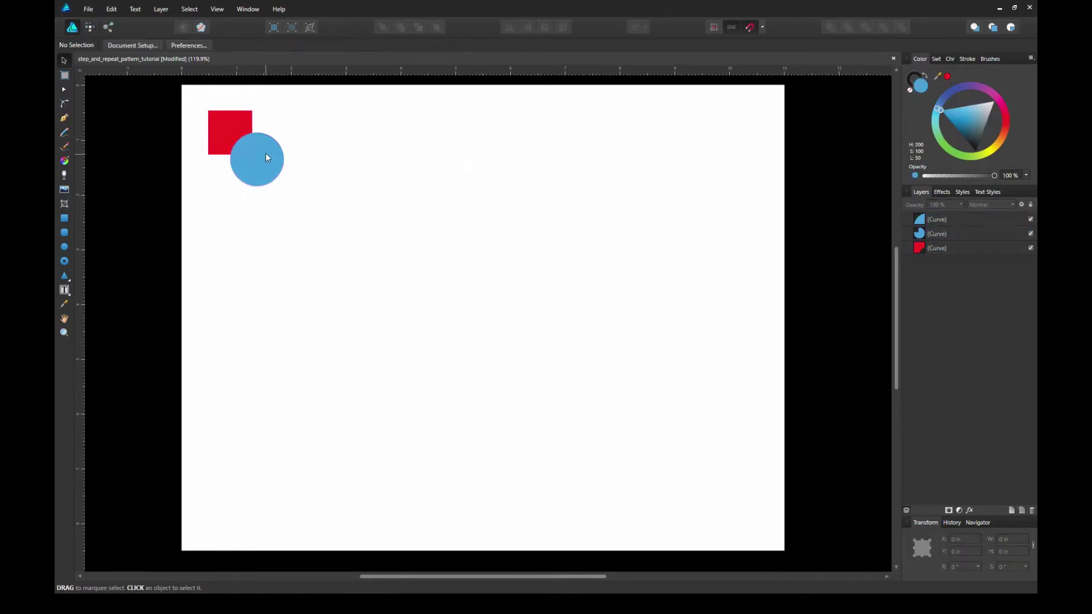
{"action": "left_click", "coordinate": [221, 128]}
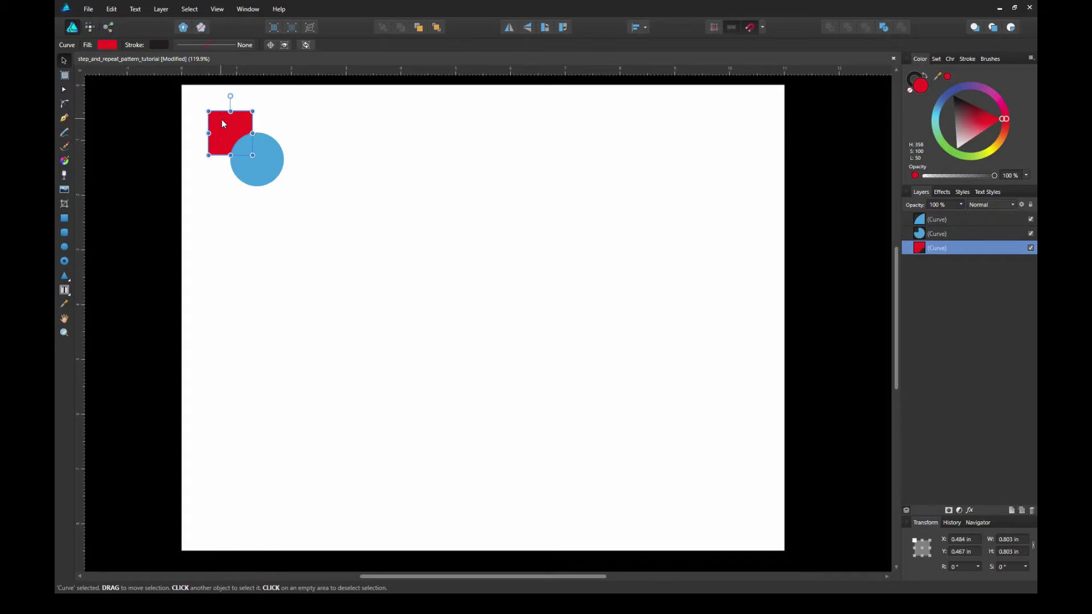
{"action": "left_click", "coordinate": [262, 156]}
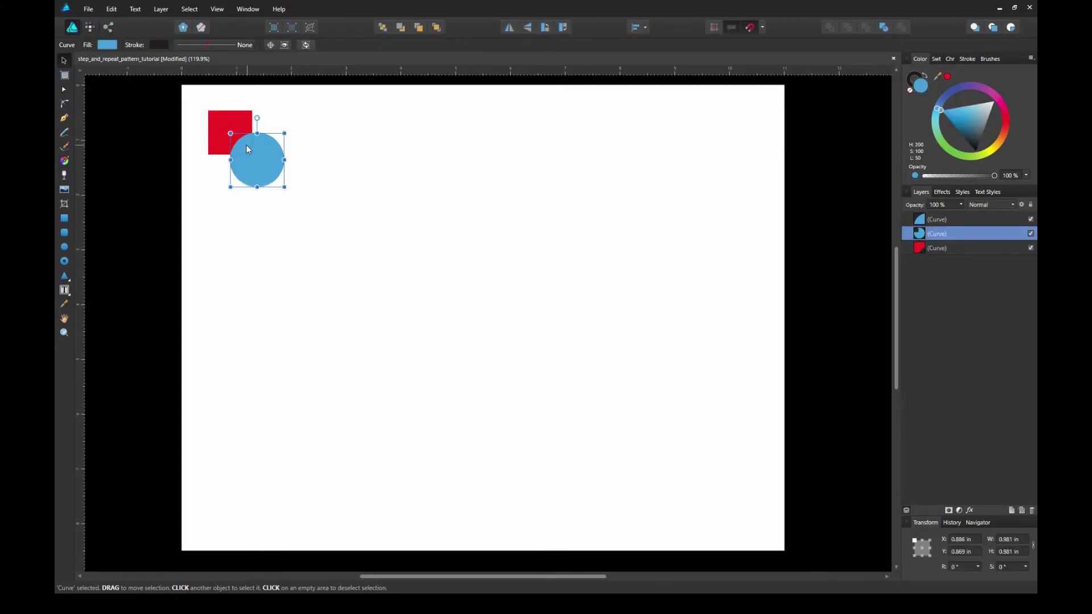
{"action": "left_click", "coordinate": [247, 145]}
{"action": "left_click", "coordinate": [226, 124]}
{"action": "left_click", "coordinate": [287, 136]}
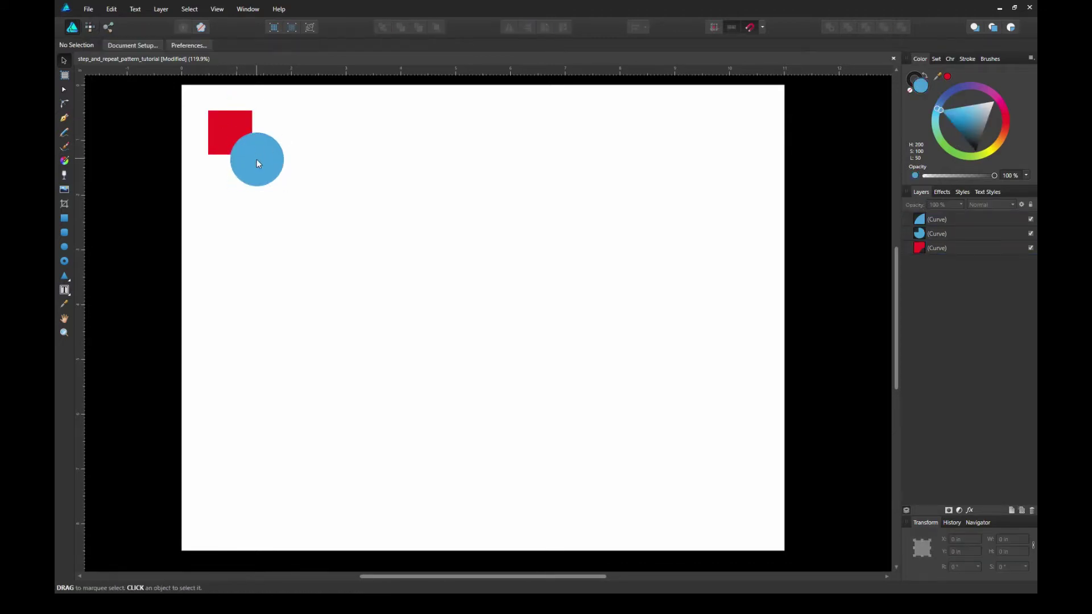
Try deleting the outer part of the circle and the overlap piece in turn, undoing each deletion
{"action": "left_click", "coordinate": [267, 159]}
{"action": "key", "text": "Delete"}
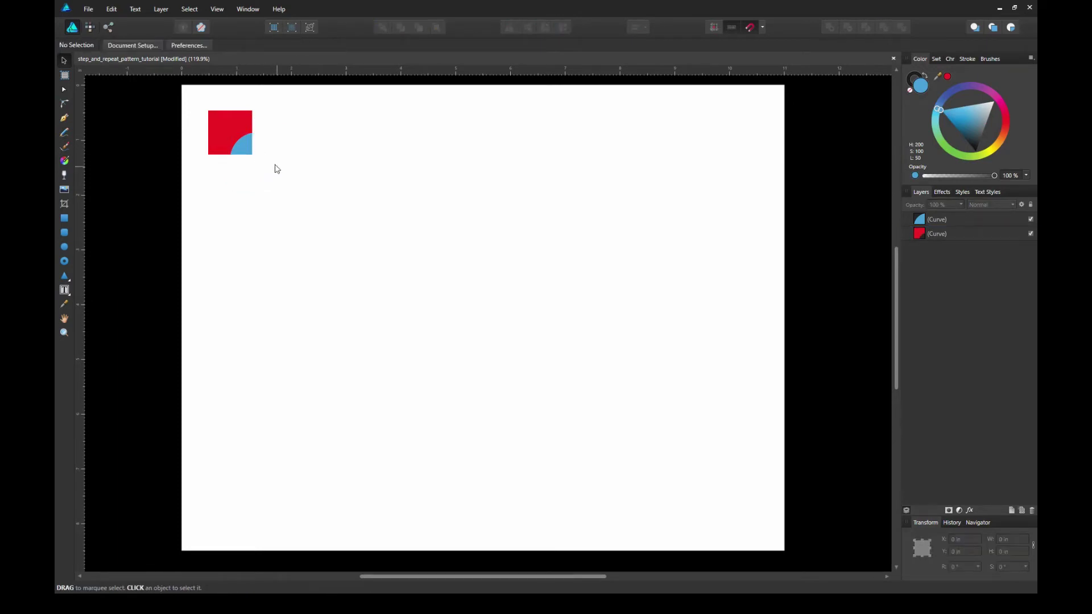
{"action": "key", "text": "ctrl+z"}
{"action": "left_click", "coordinate": [251, 149]}
{"action": "key", "text": "Delete"}
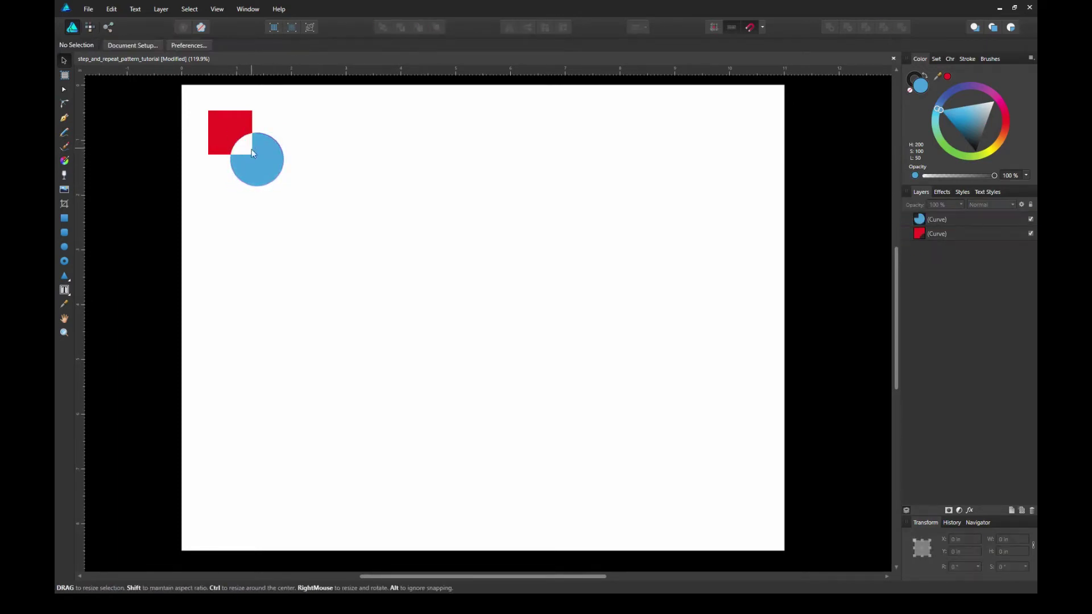
{"action": "key", "text": "ctrl+z"}
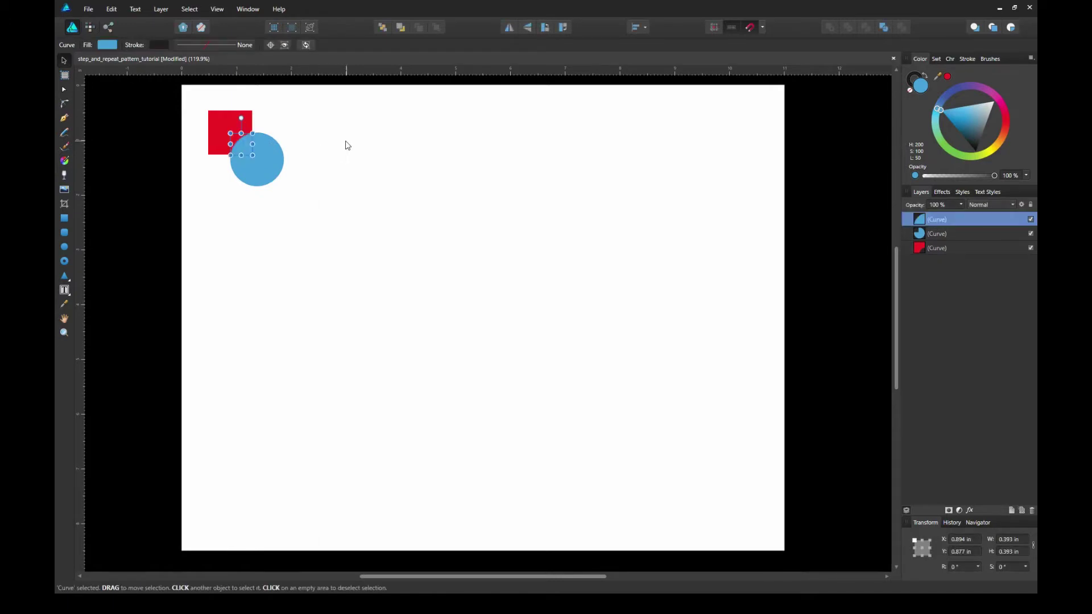
Undo the Divide operation on the square and circle, and clear the selection
{"action": "key", "text": "ctrl+a"}
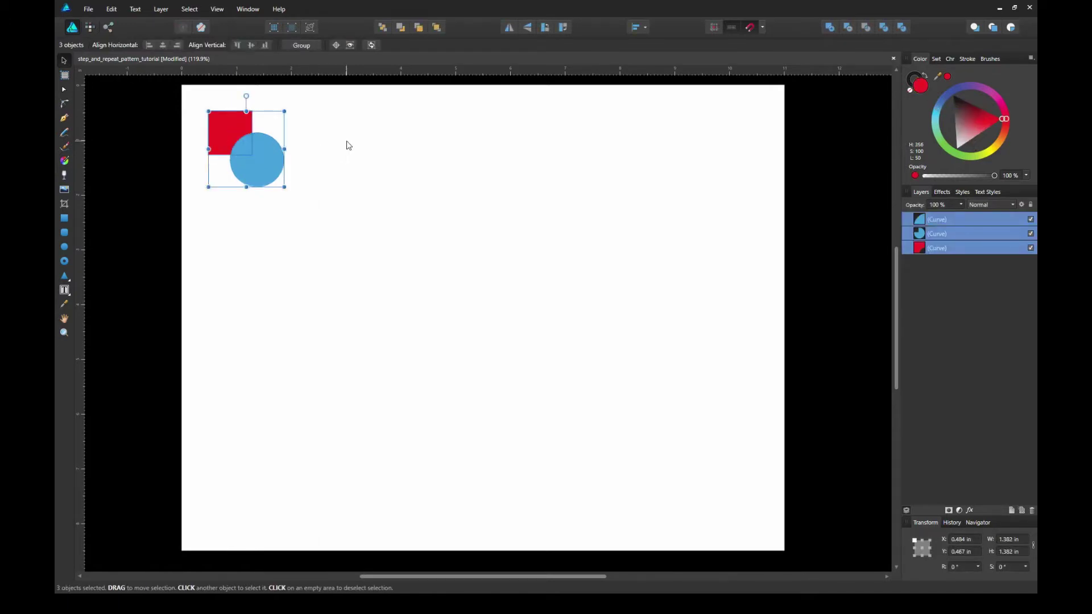
{"action": "key", "text": "ctrl+z"}
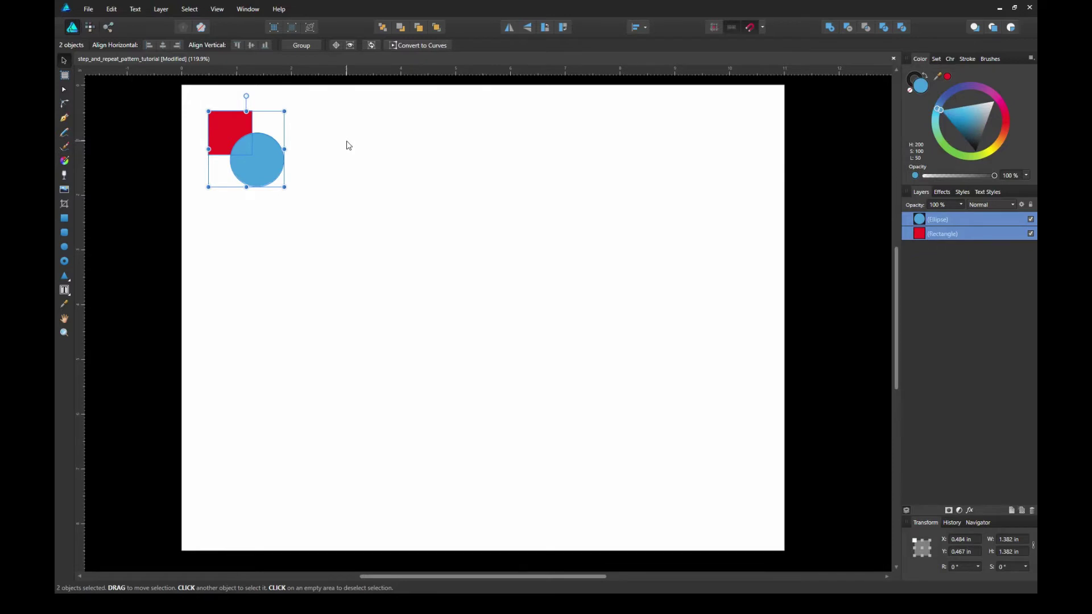
{"action": "left_click", "coordinate": [348, 146]}
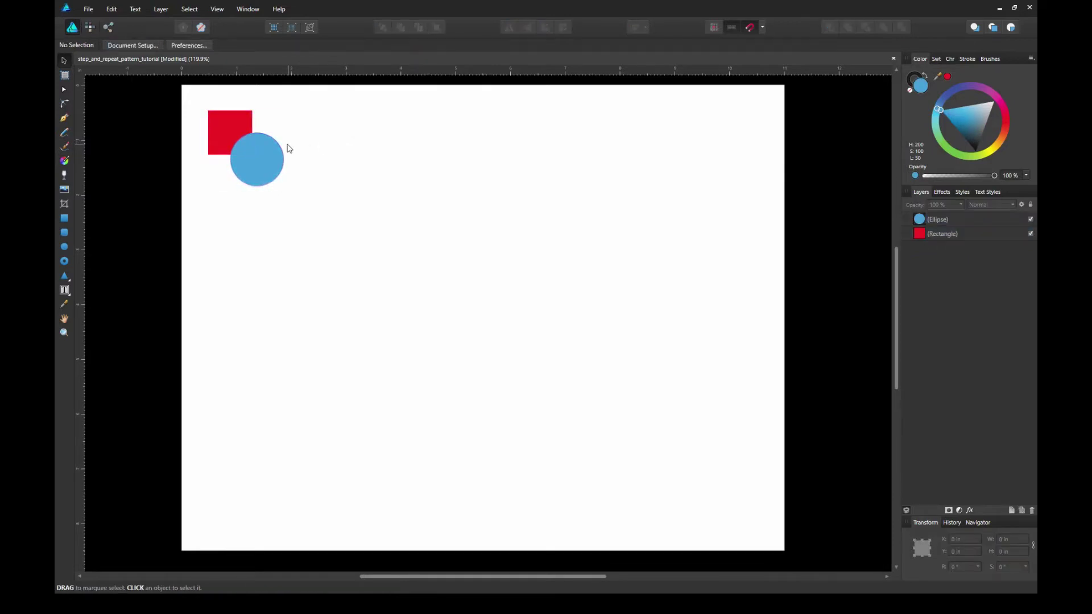
Try merging the square and circle into one shape with their overlap cut out, and undo it
{"action": "left_click_drag", "start_coordinate": [200, 103], "coordinate": [344, 196]}
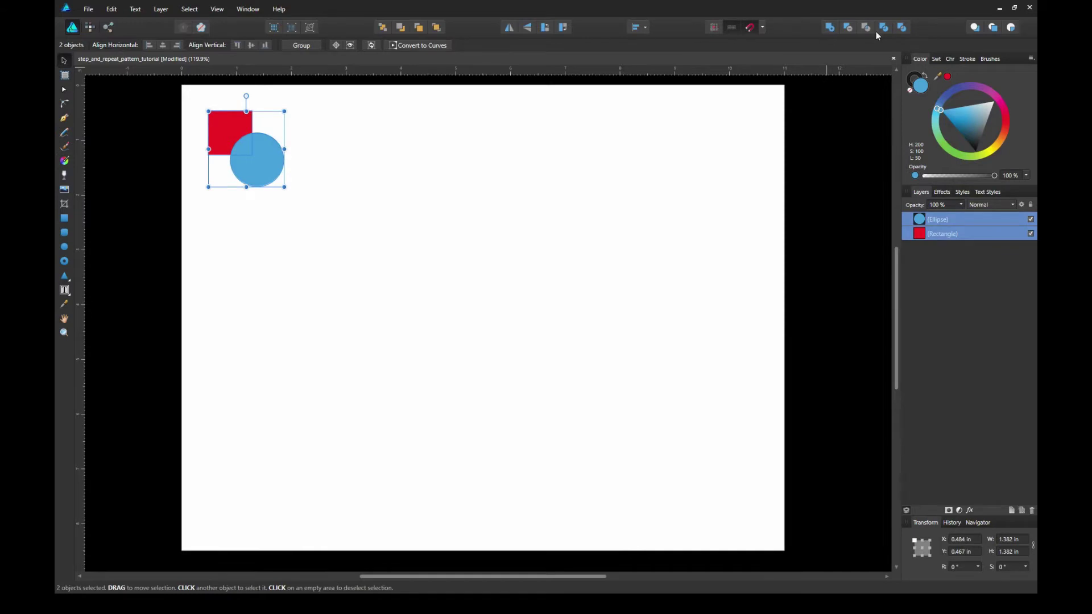
{"action": "left_click", "coordinate": [254, 135]}
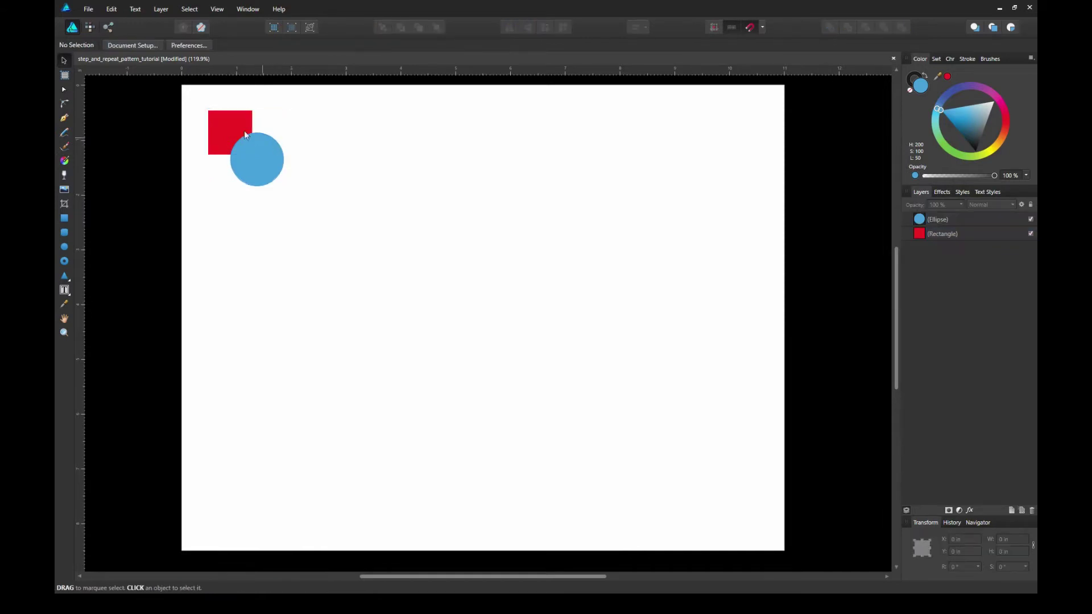
{"action": "left_click_drag", "start_coordinate": [197, 110], "coordinate": [326, 190]}
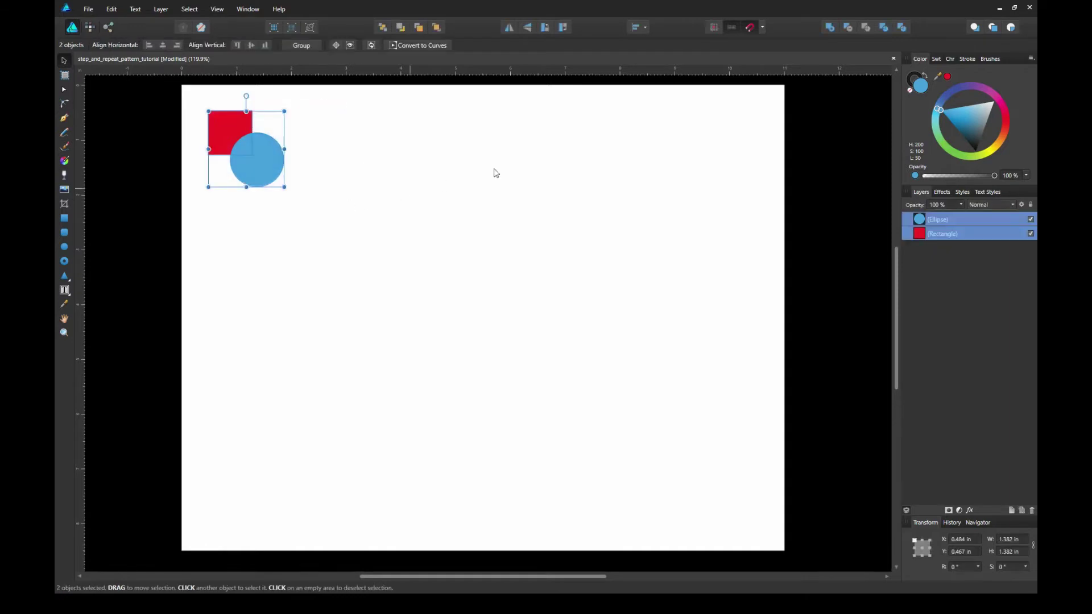
{"action": "left_click", "coordinate": [900, 27]}
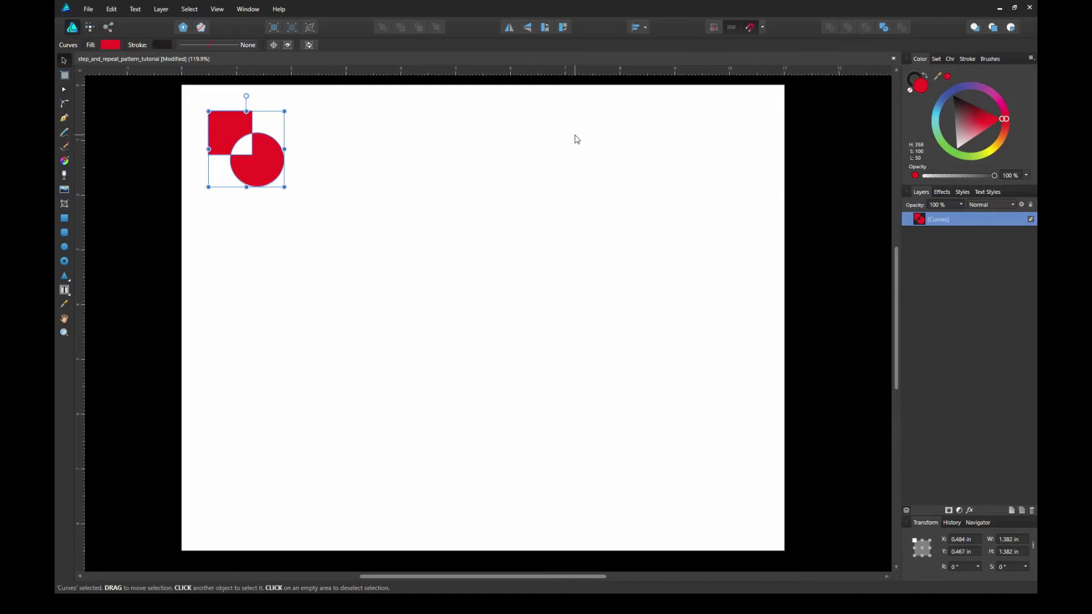
{"action": "key", "text": "ctrl+z"}
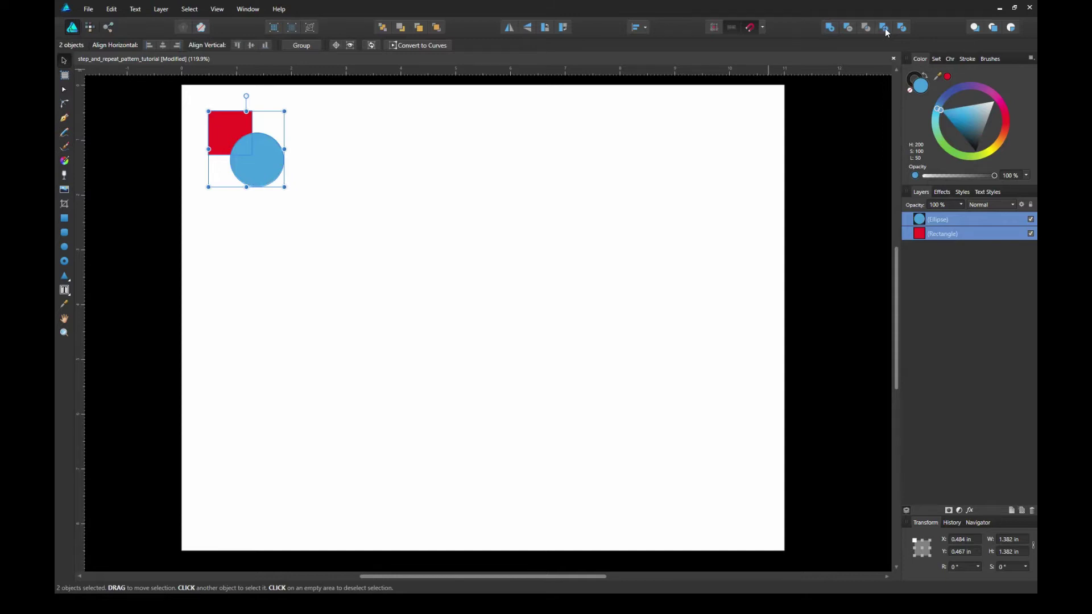
Divide the overlapping square and circle, and delete the piece where they overlap
{"action": "left_click", "coordinate": [885, 28]}
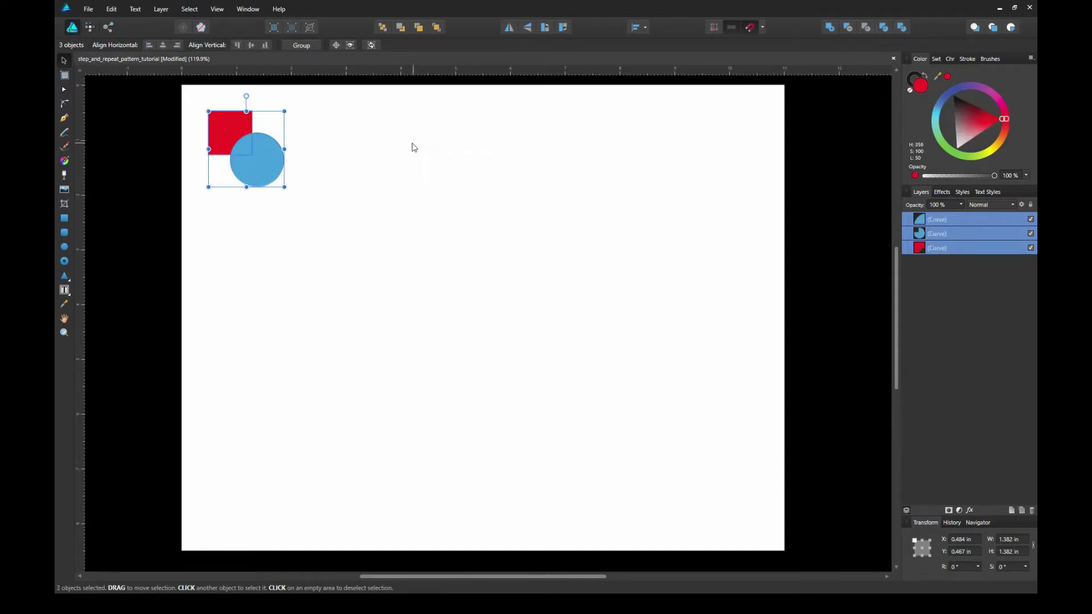
{"action": "left_click", "coordinate": [378, 147]}
{"action": "left_click", "coordinate": [241, 143]}
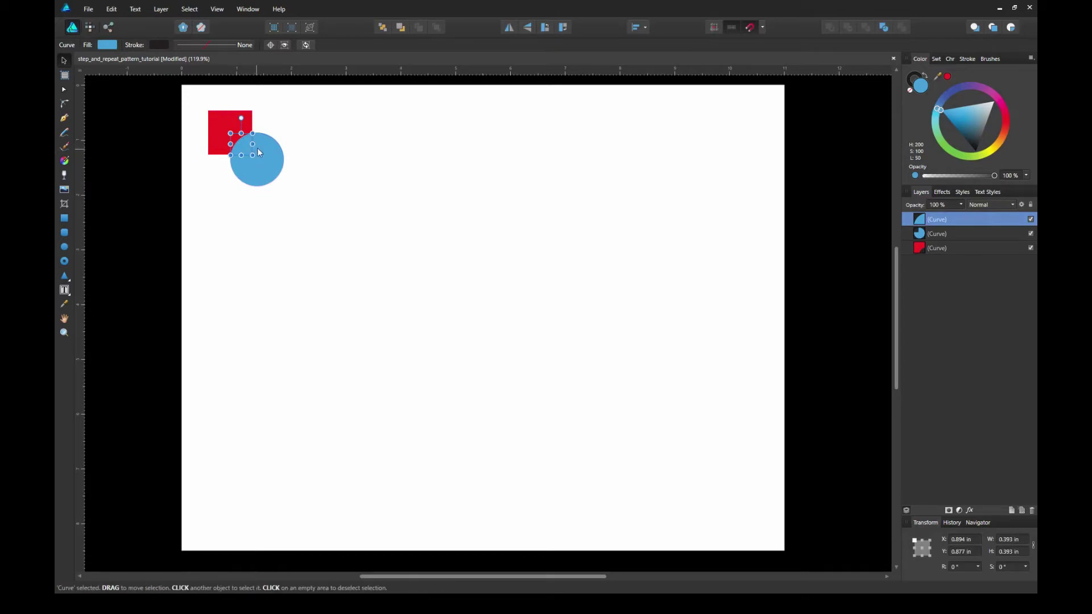
{"action": "key", "text": "Delete"}
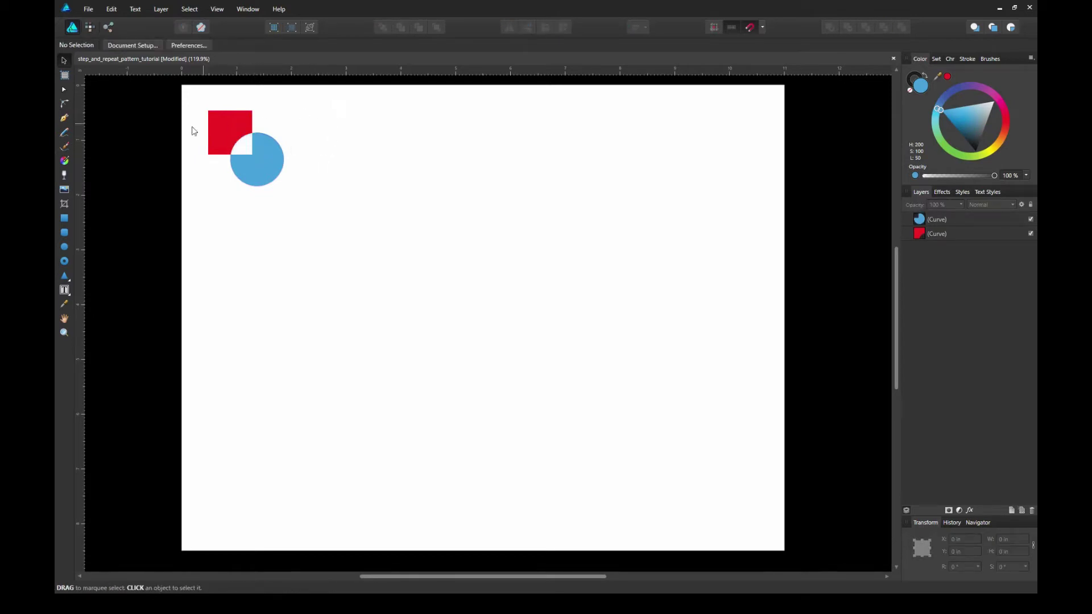
Add a text frame about 2.1 by 0.6 in beside the square and circle, reading GEOMETRY, and clear the selection
{"action": "left_click", "coordinate": [64, 290]}
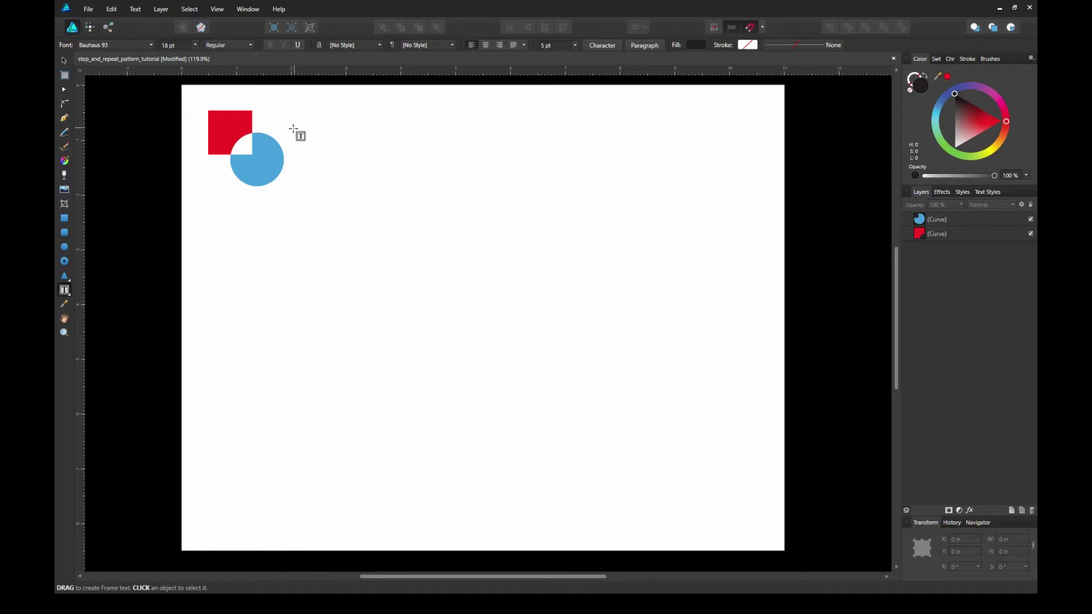
{"action": "left_click_drag", "start_coordinate": [296, 123], "coordinate": [413, 155]}
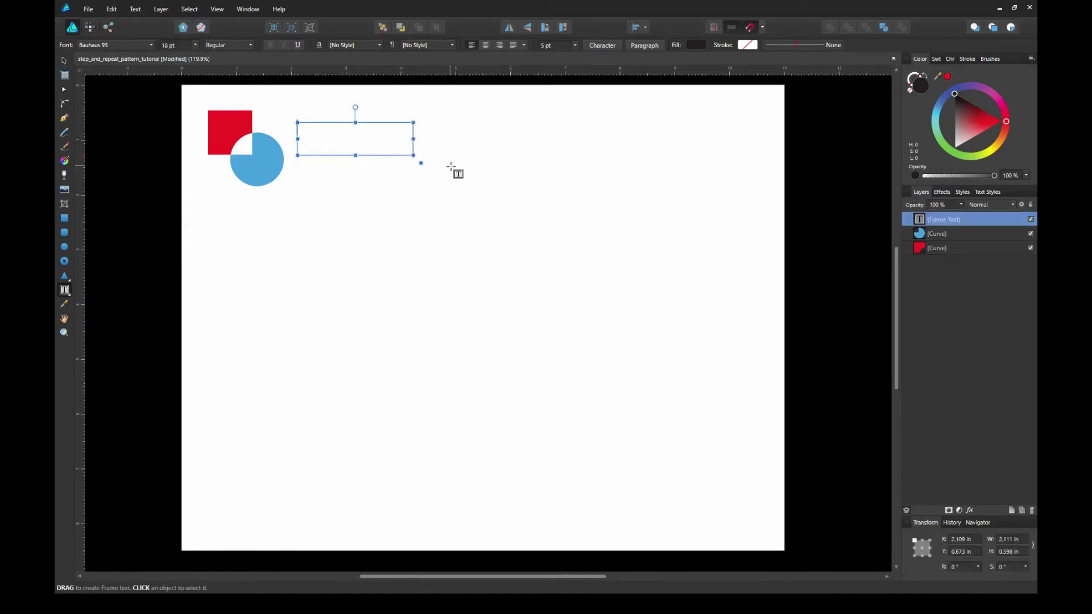
{"action": "type", "text": "GEOMETRY"}
{"action": "key", "text": "Escape"}
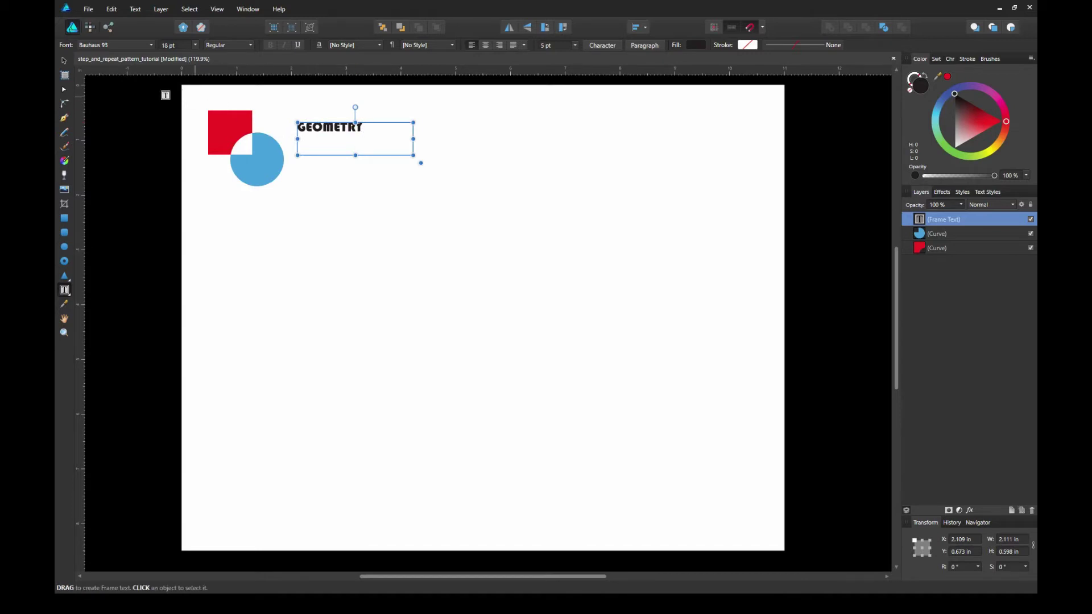
{"action": "left_click", "coordinate": [63, 60]}
{"action": "left_click", "coordinate": [299, 183]}
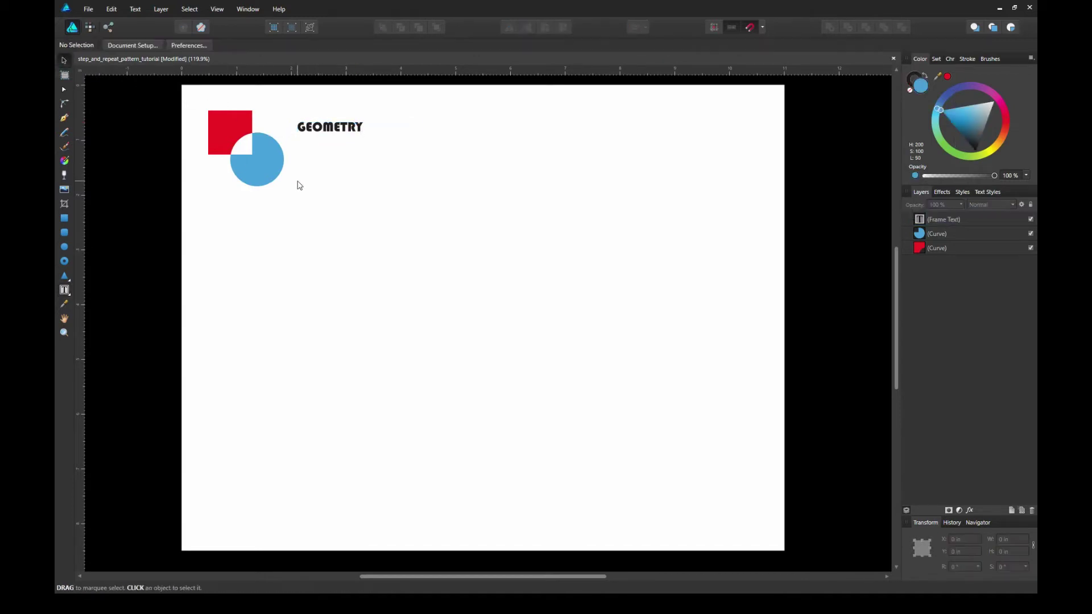
Scale the square and circle together down to about 0.5 in and move them close to the page's top-left corner
{"action": "left_click_drag", "start_coordinate": [193, 113], "coordinate": [308, 296]}
{"action": "key", "text": "ctrl+plus"}
{"action": "key", "text": "space"}
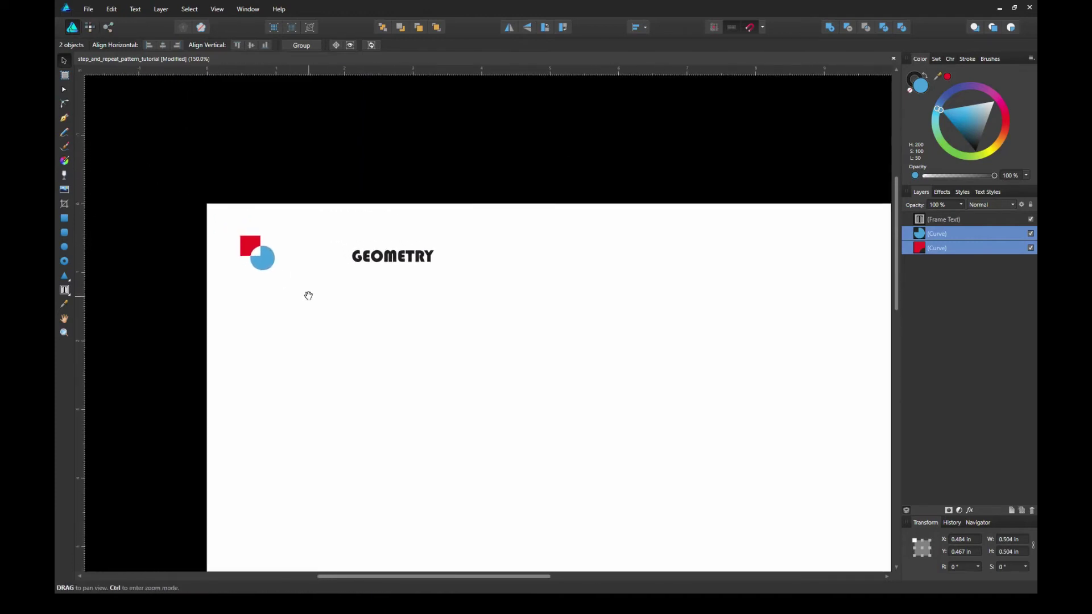
{"action": "key", "text": "ctrl+plus"}
{"action": "key", "text": "ctrl+plus"}
{"action": "key", "text": "space"}
{"action": "left_click_drag", "start_coordinate": [190, 270], "coordinate": [526, 397]}
{"action": "left_click_drag", "start_coordinate": [373, 334], "coordinate": [328, 298]}
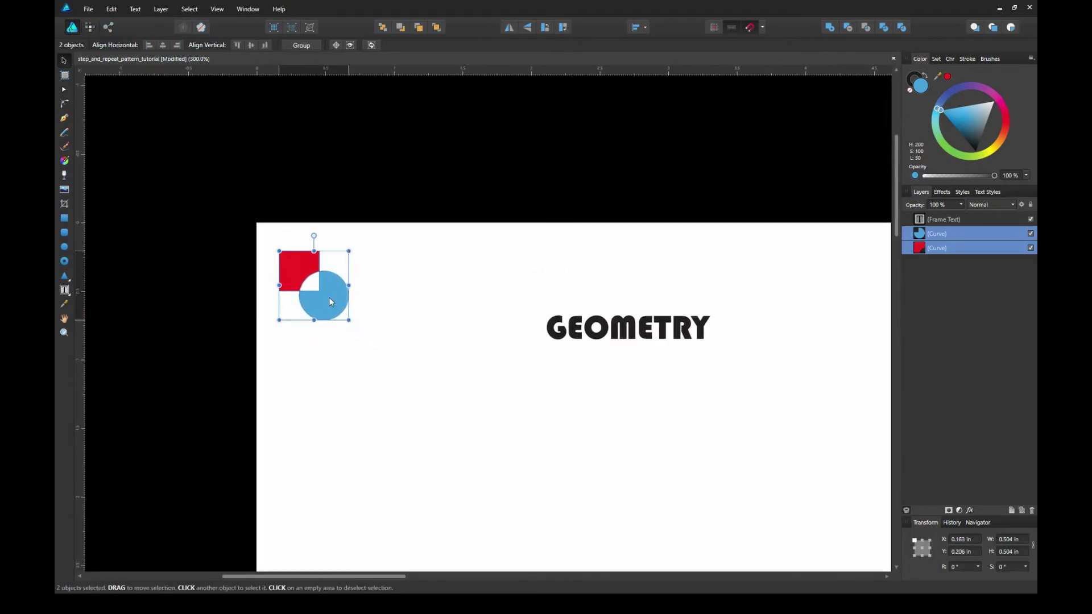
{"action": "left_click", "coordinate": [407, 315]}
Move the GEOMETRY text right beside the square and circle, and convert it to curves
{"action": "left_click", "coordinate": [576, 334]}
{"action": "left_click_drag", "start_coordinate": [576, 334], "coordinate": [395, 280]}
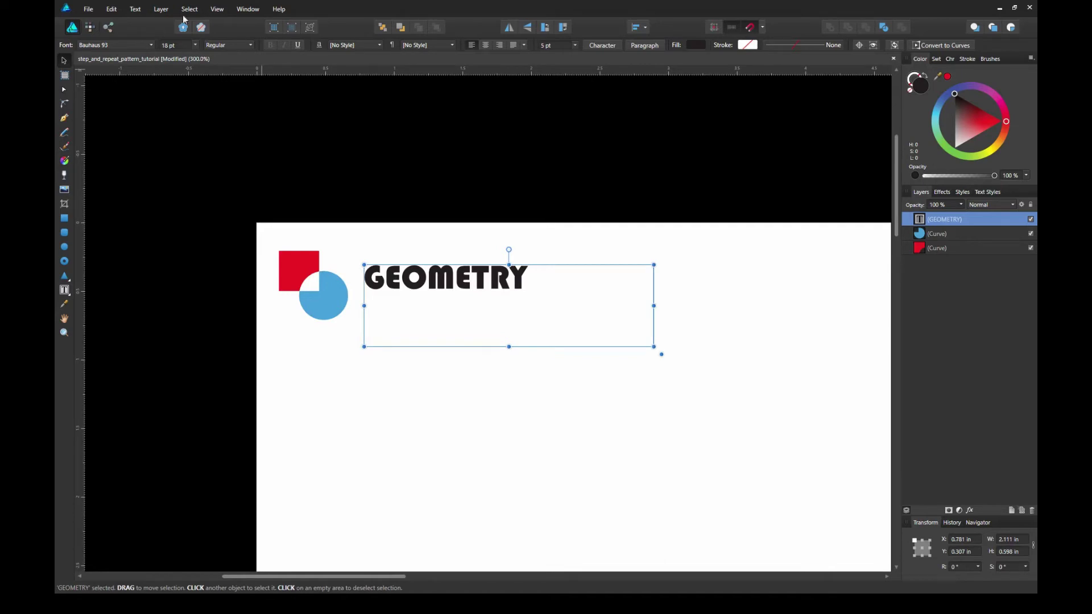
{"action": "left_click", "coordinate": [157, 10]}
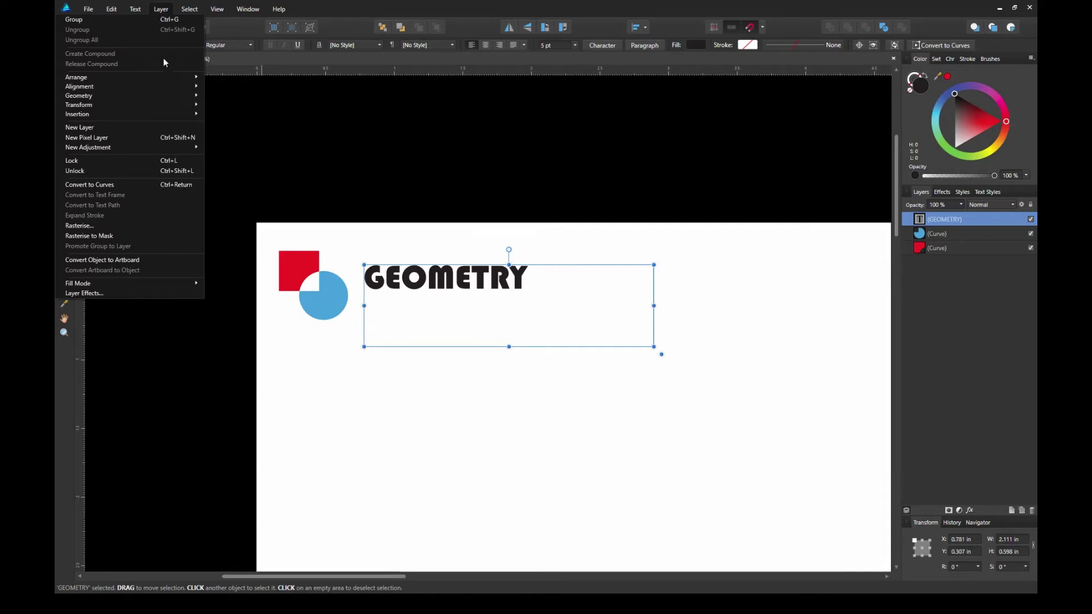
{"action": "left_click", "coordinate": [144, 185]}
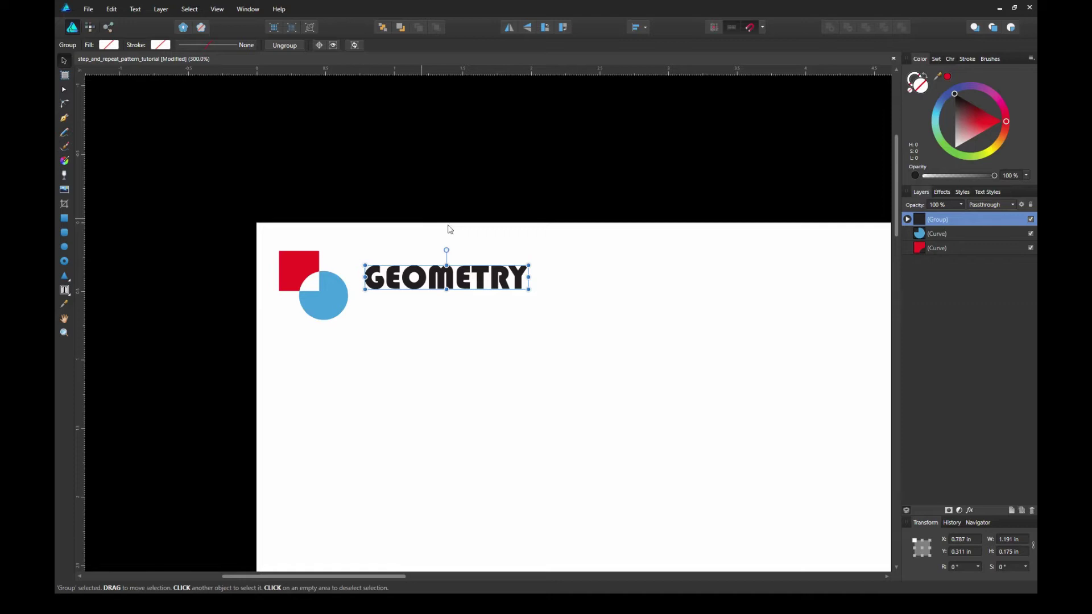
Expand the lettering group and select its G, E, O and M curves in turn to identify them
{"action": "left_click", "coordinate": [907, 219]}
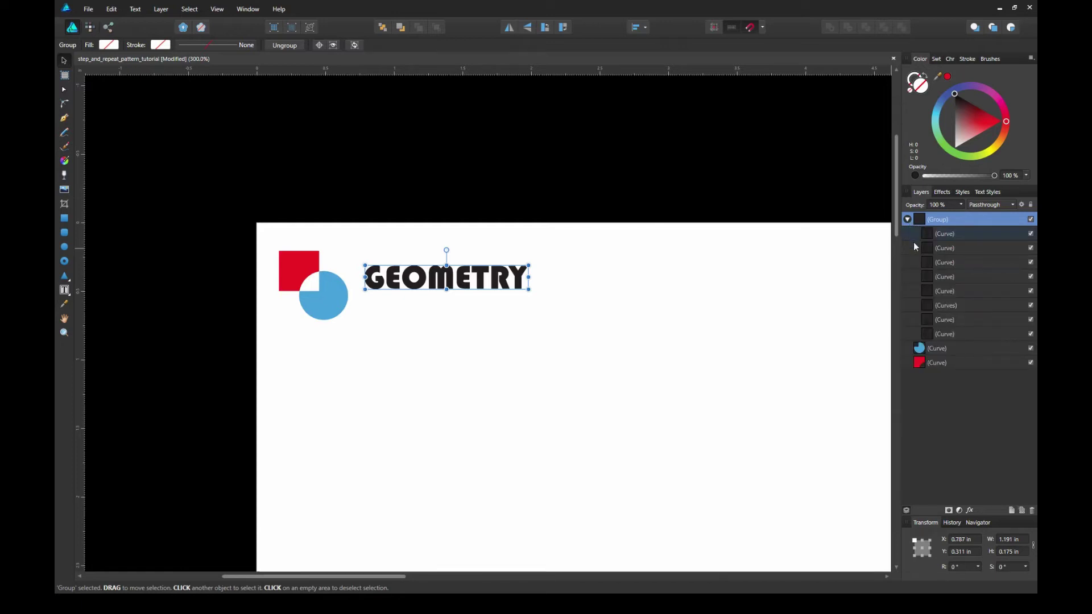
{"action": "left_click", "coordinate": [938, 336]}
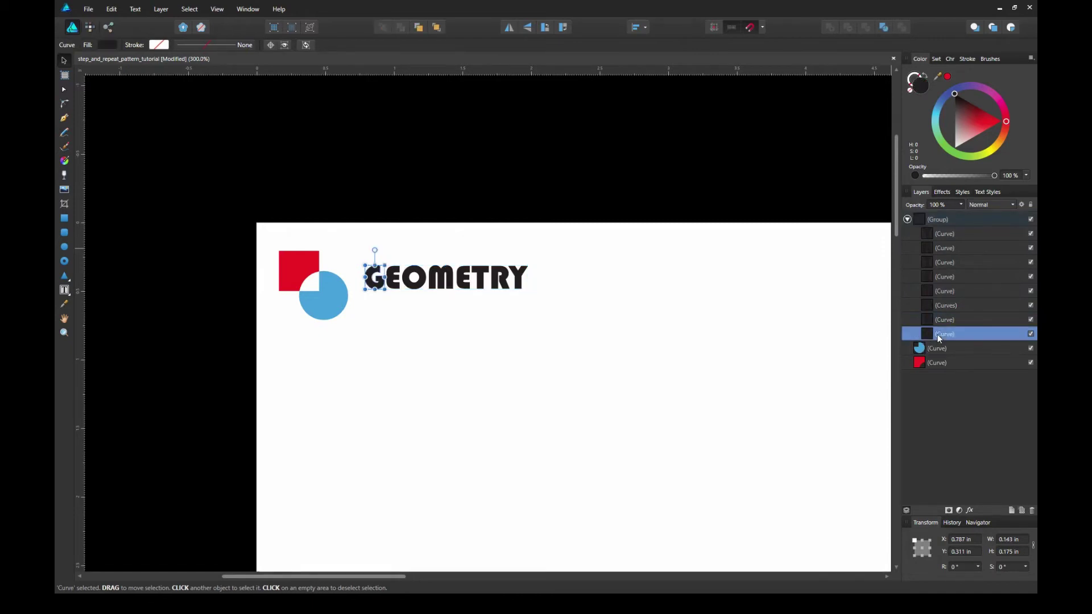
{"action": "left_click", "coordinate": [941, 319]}
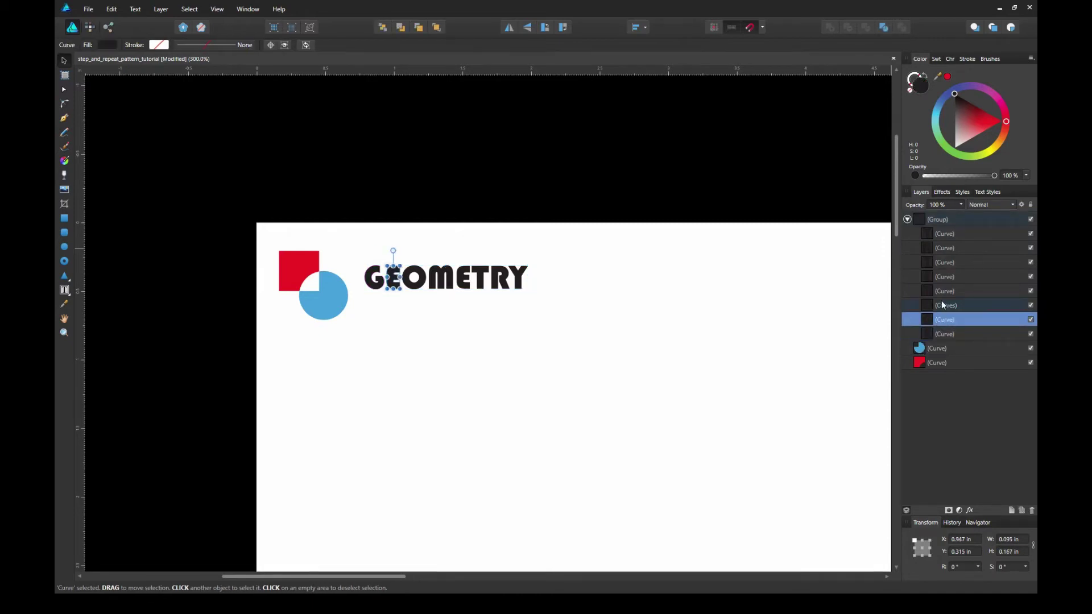
{"action": "left_click", "coordinate": [942, 305]}
{"action": "left_click", "coordinate": [944, 291]}
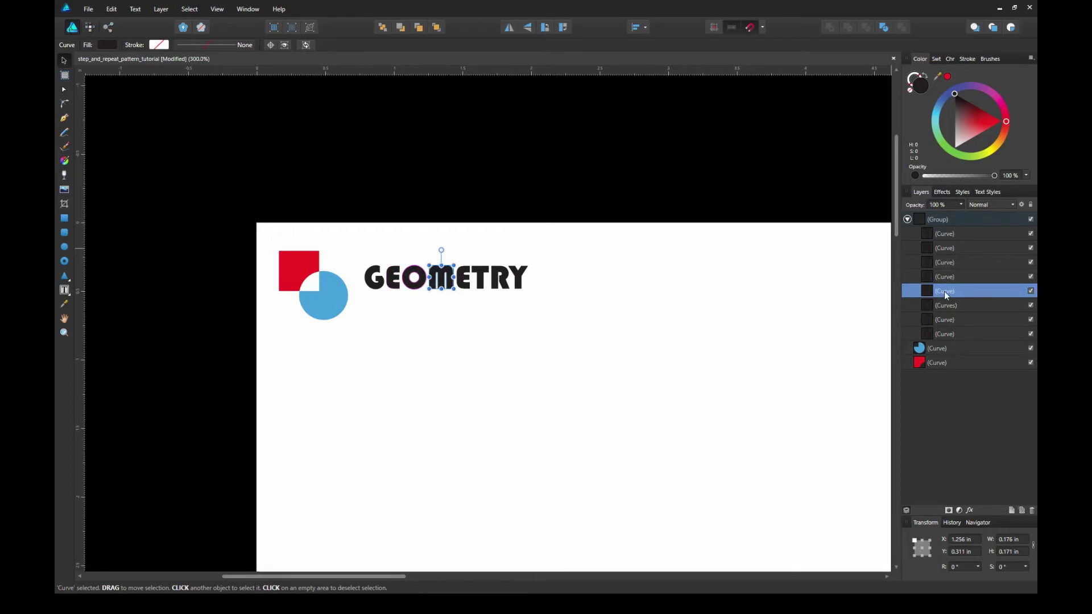
{"action": "left_click", "coordinate": [722, 296]}
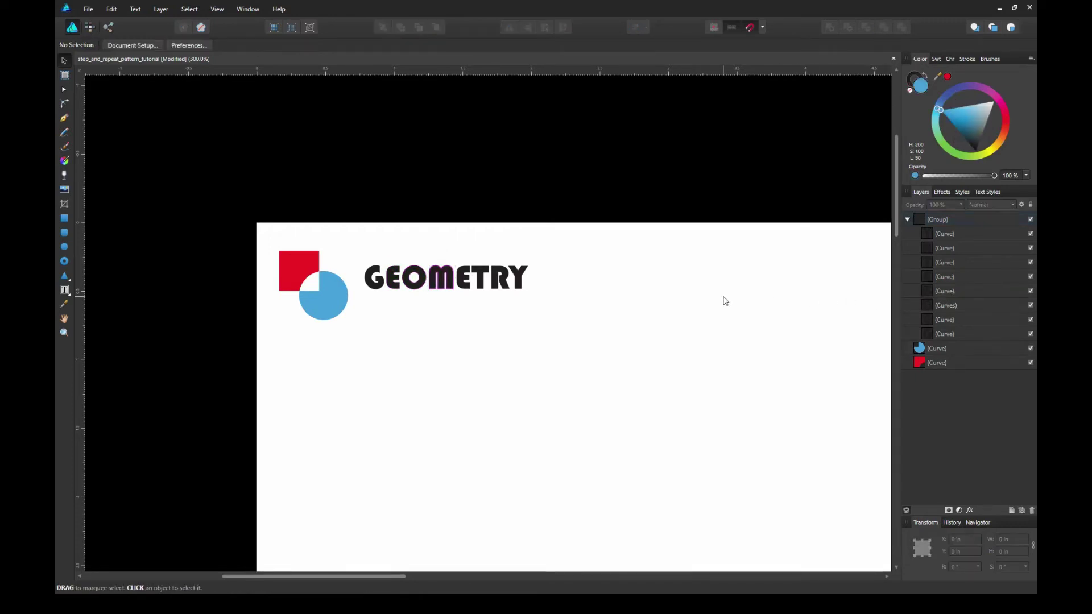
Nudge the second E of GEOMETRY slightly left to tighten its gap to the M
{"action": "scroll", "coordinate": [482, 279], "scroll_direction": "up", "scroll_amount": 3}
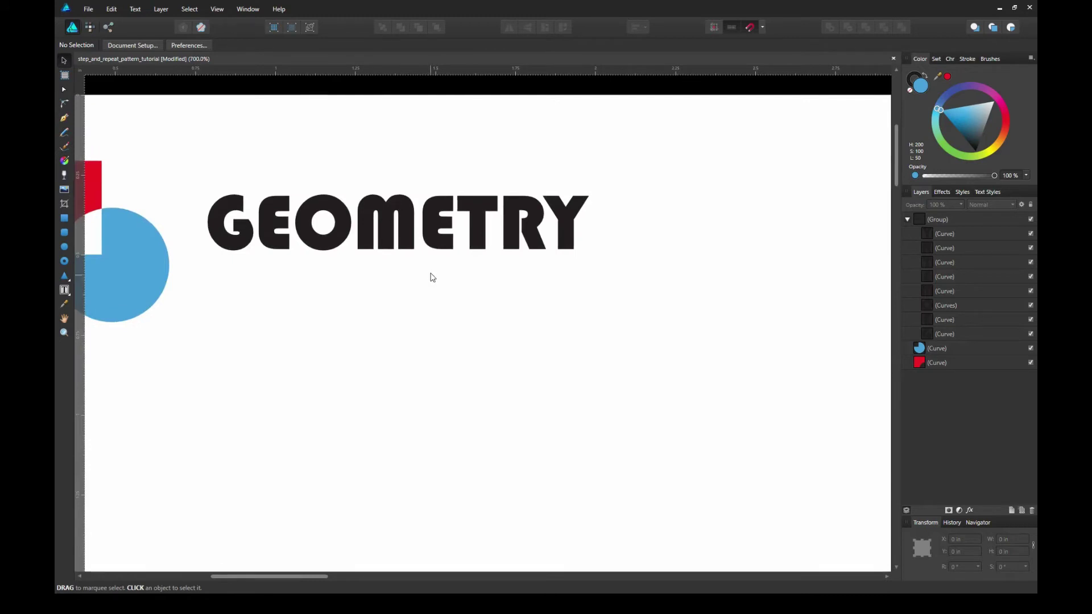
{"action": "left_click", "coordinate": [951, 262]}
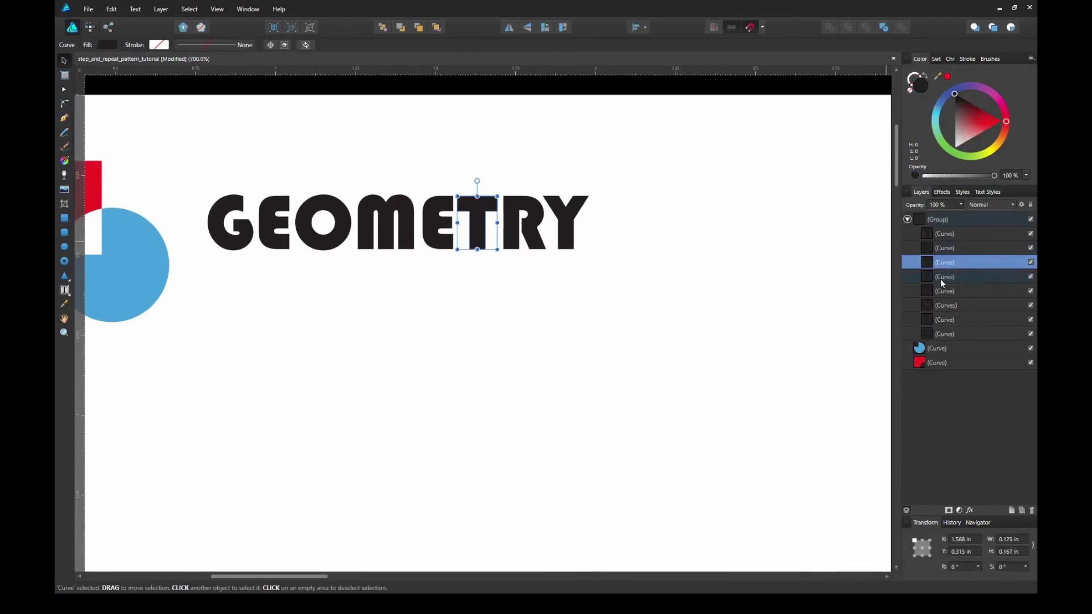
{"action": "left_click", "coordinate": [952, 278]}
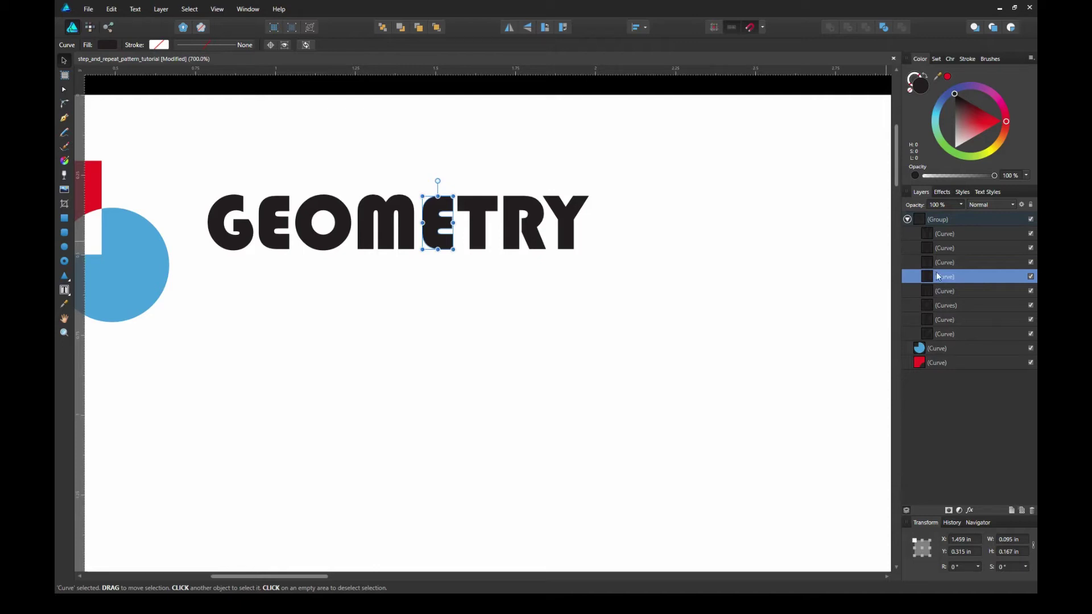
{"action": "key", "text": "Left"}
{"action": "left_click", "coordinate": [483, 219]}
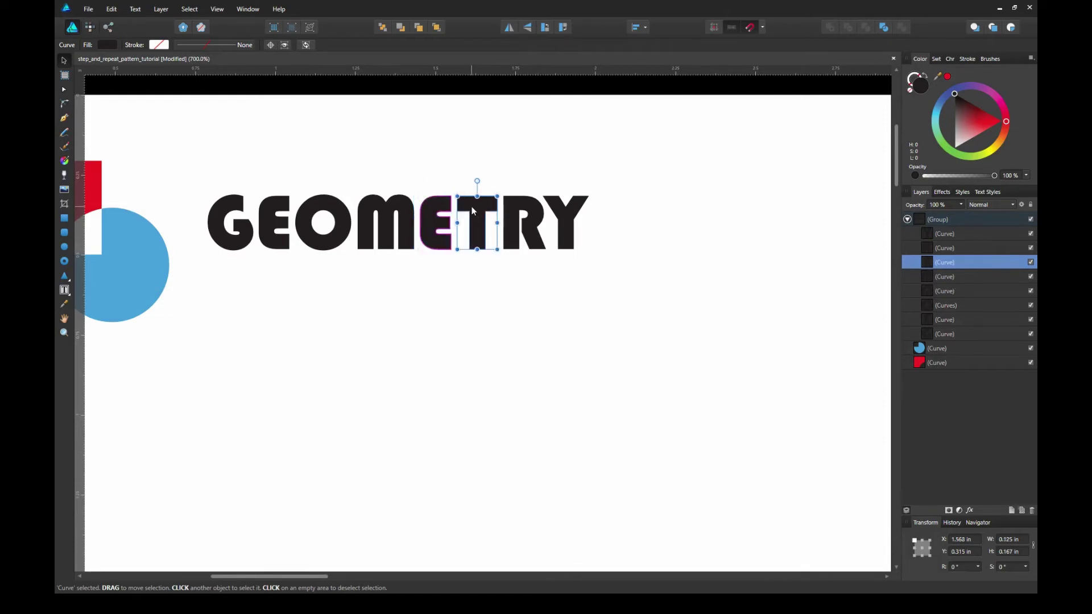
{"action": "left_click", "coordinate": [652, 208]}
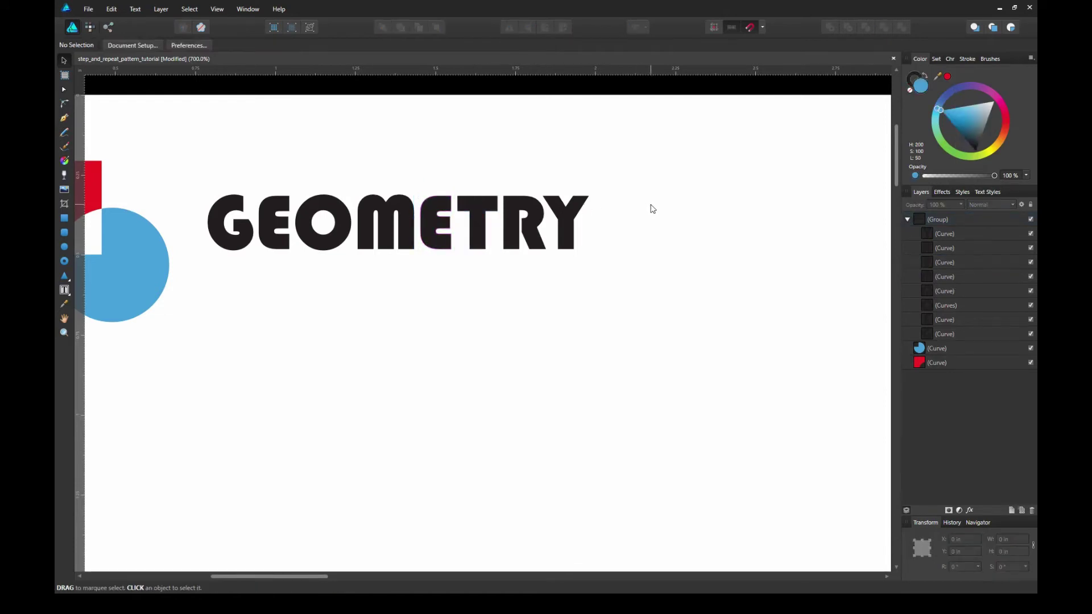
Nudge the T, R, Y and M curves of GEOMETRY slightly left to even out the letter spacing
{"action": "left_click", "coordinate": [531, 207]}
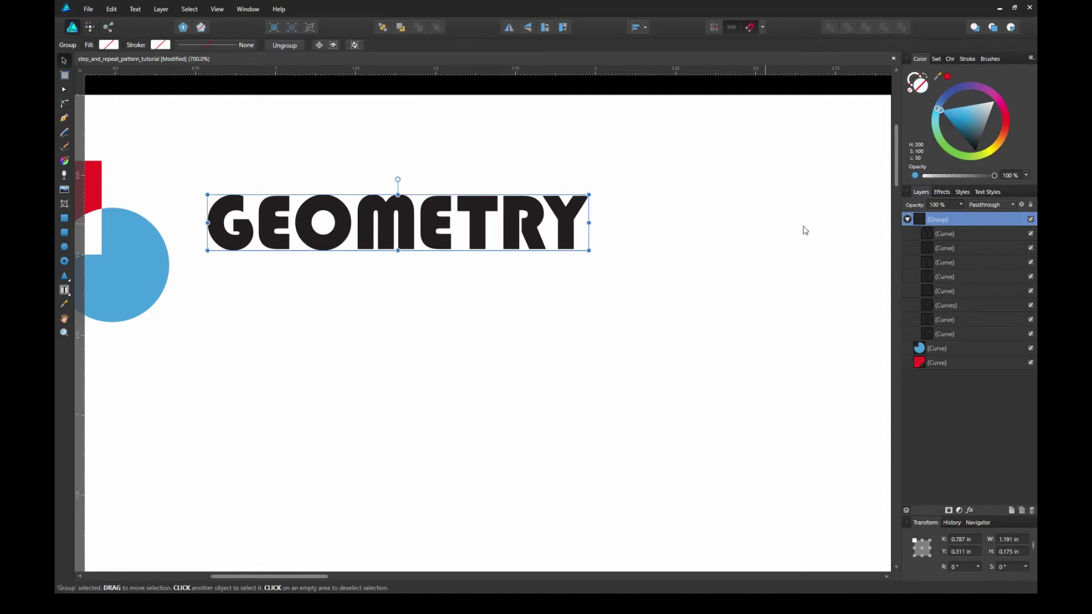
{"action": "left_click", "coordinate": [944, 249]}
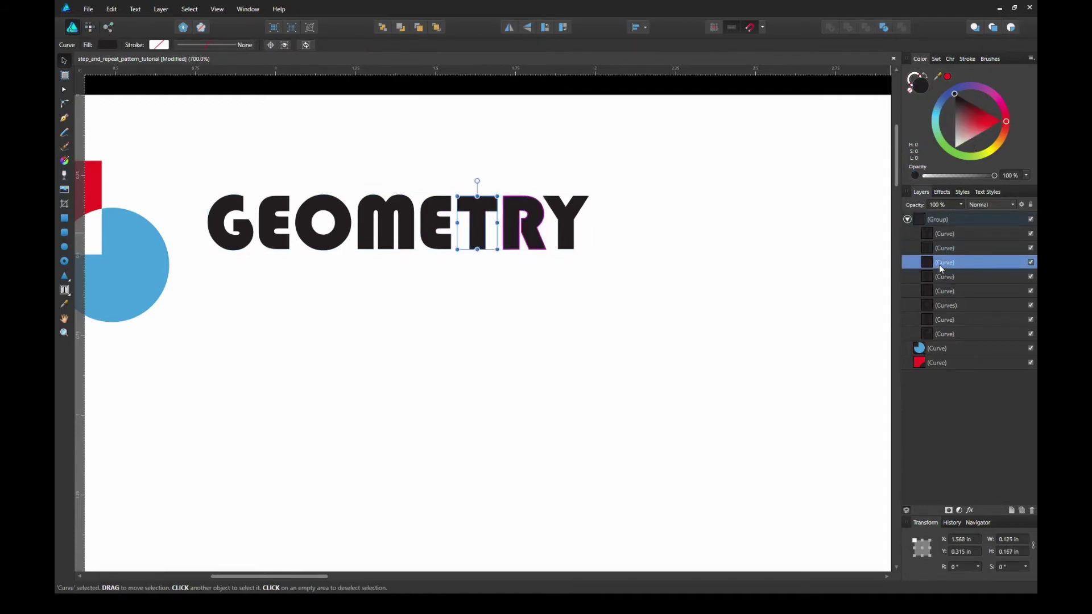
{"action": "left_click", "coordinate": [733, 230]}
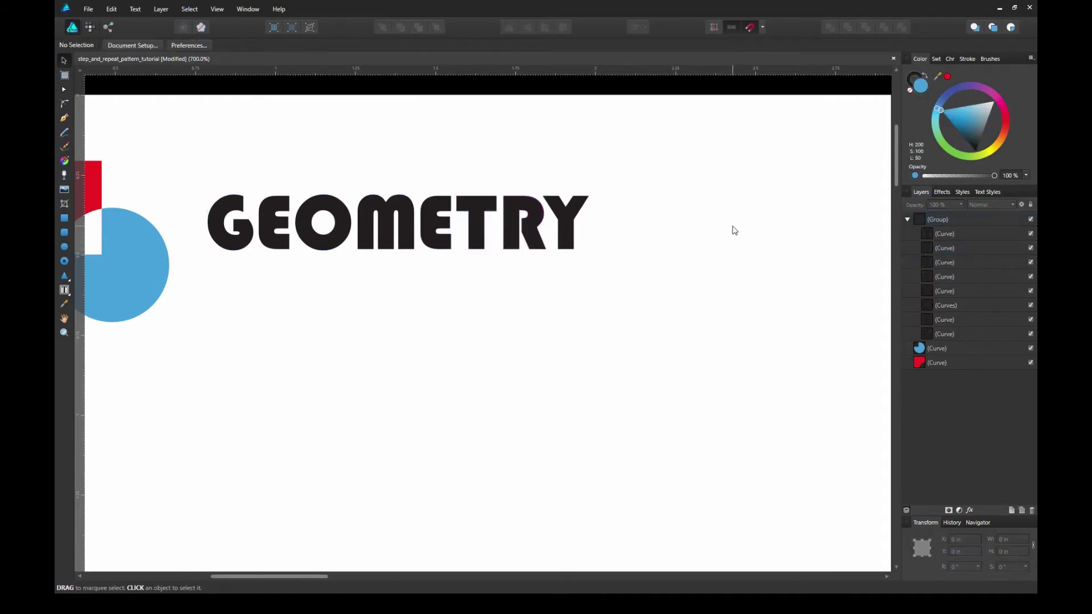
{"action": "left_click", "coordinate": [924, 249]}
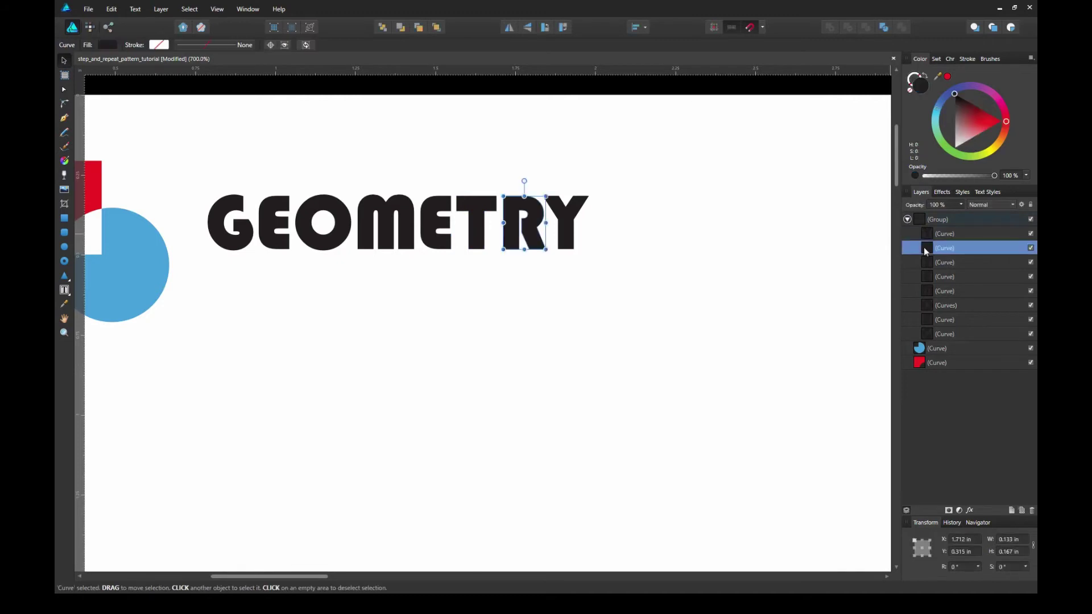
{"action": "left_click", "coordinate": [621, 225]}
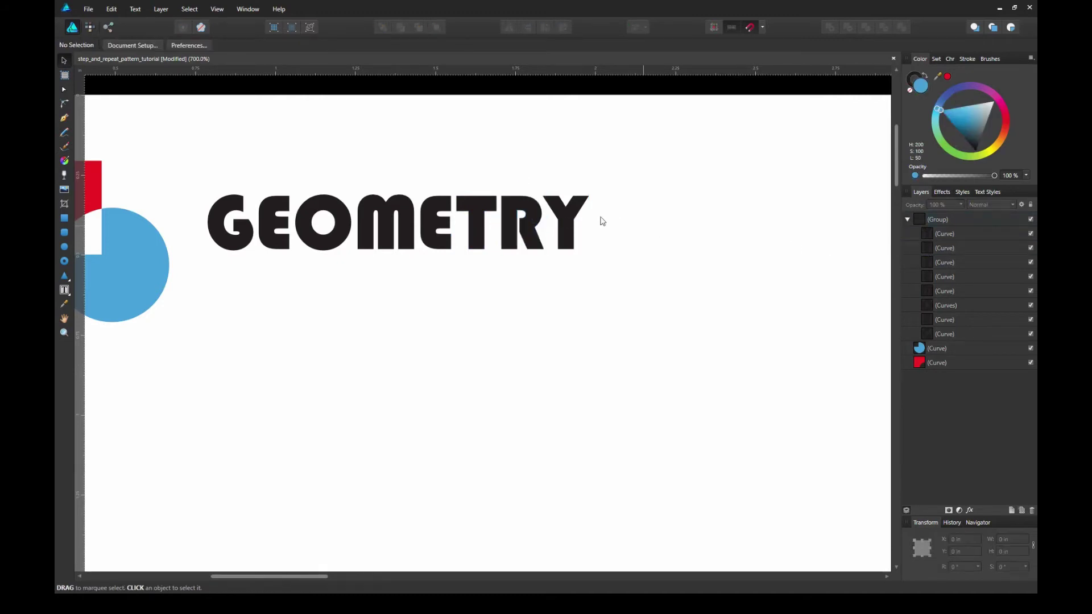
{"action": "left_click", "coordinate": [970, 234]}
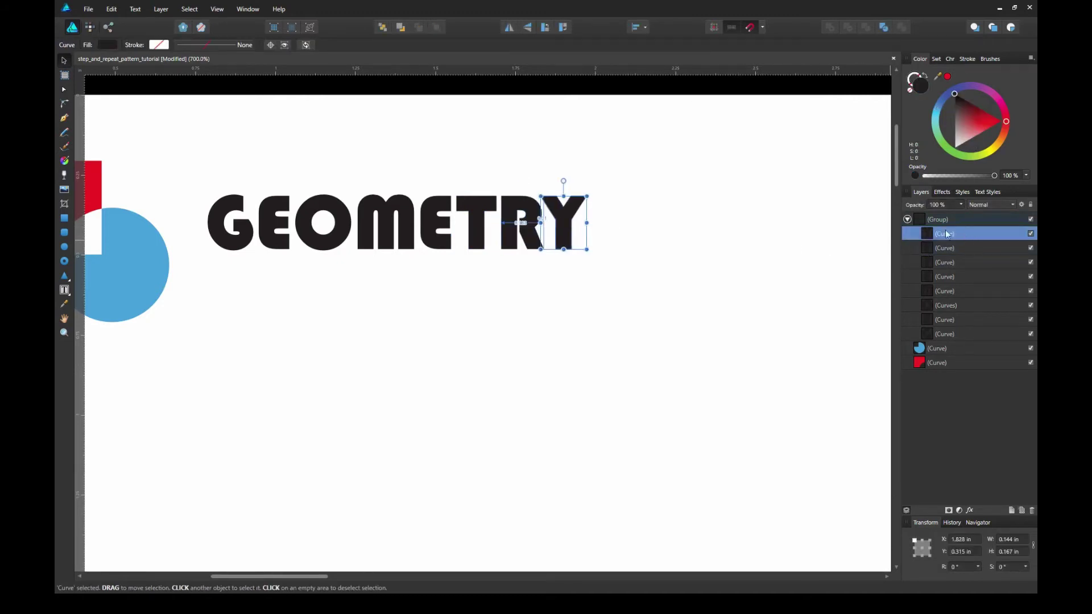
{"action": "left_click", "coordinate": [833, 231]}
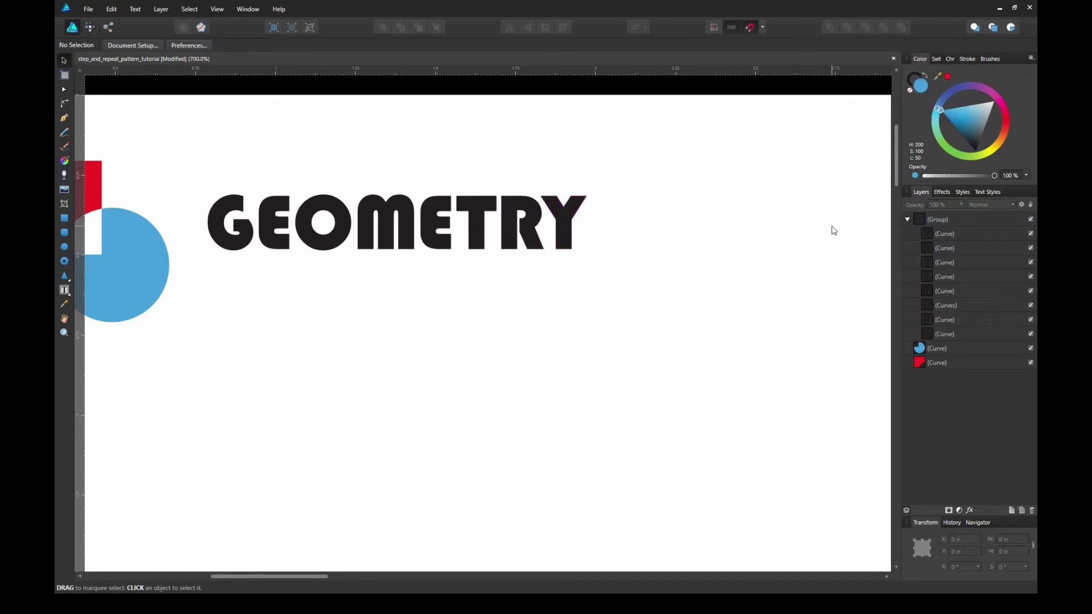
{"action": "left_click", "coordinate": [951, 290]}
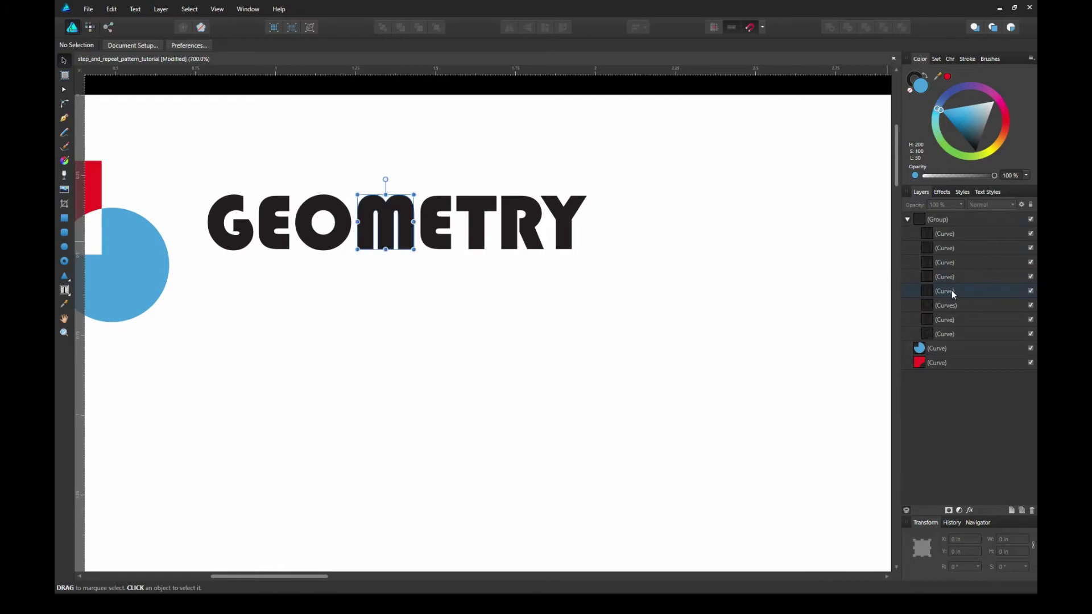
{"action": "left_click", "coordinate": [749, 266]}
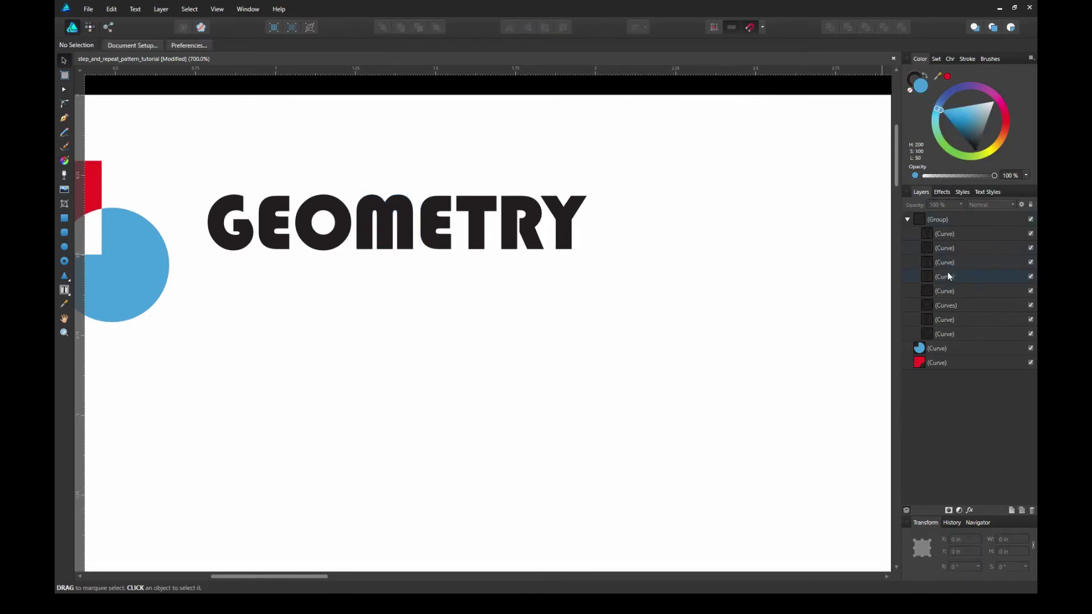
Collapse the lettering group, then group the square and circle and clear the selection
{"action": "key", "text": "ctrl+minus"}
{"action": "key", "text": "ctrl+minus"}
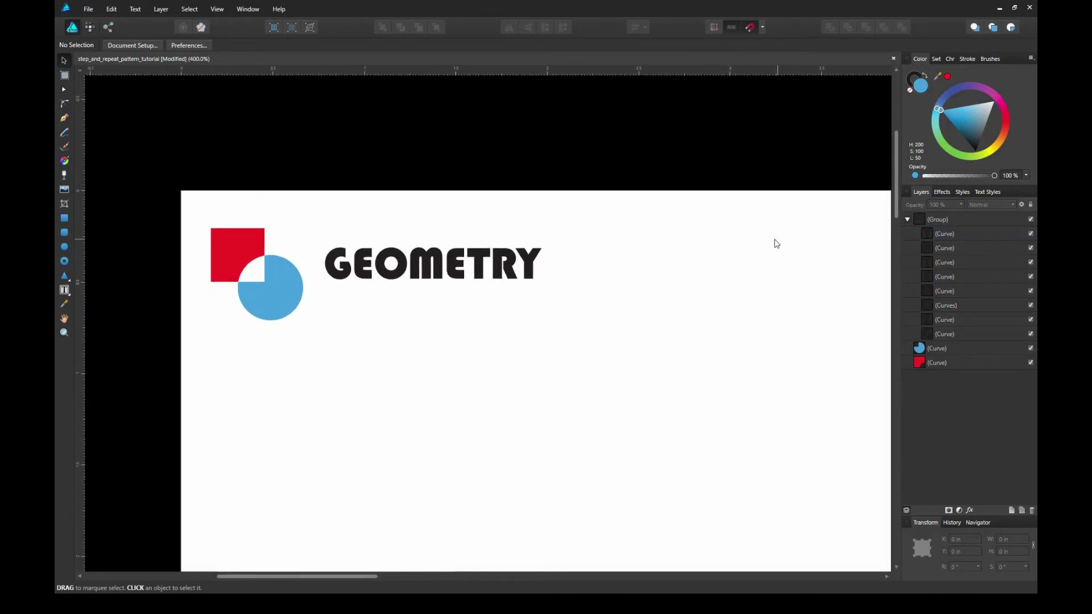
{"action": "key", "text": "ctrl+minus"}
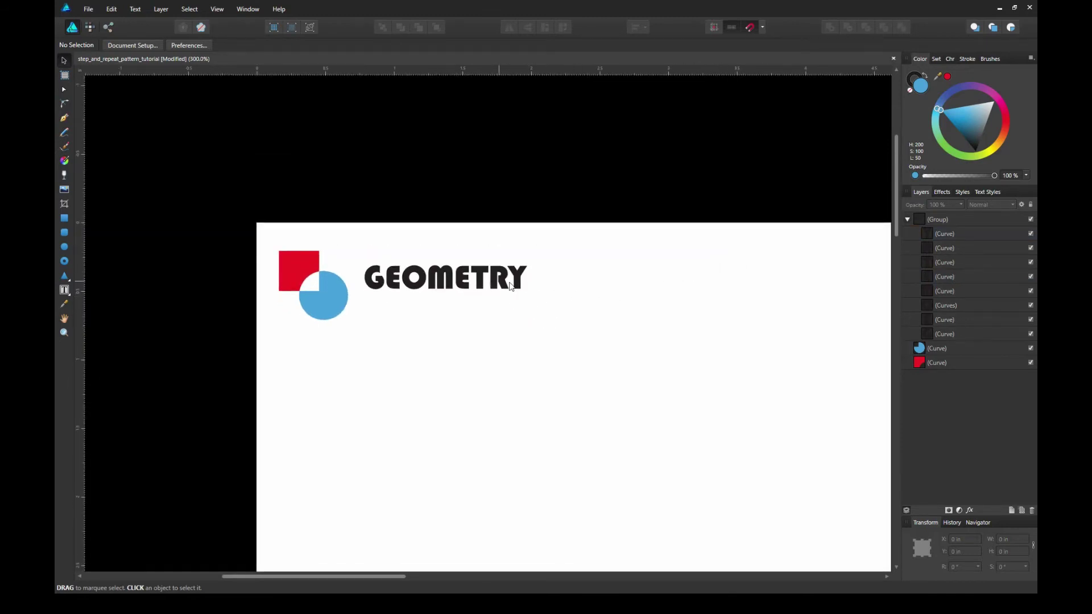
{"action": "left_click", "coordinate": [907, 220]}
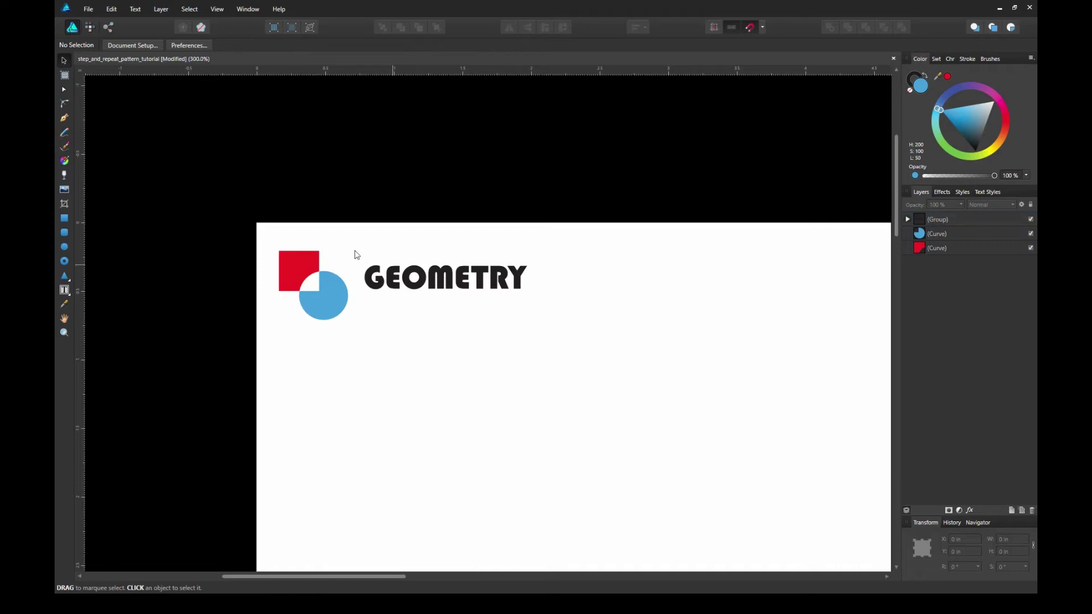
{"action": "left_click_drag", "start_coordinate": [265, 238], "coordinate": [346, 340]}
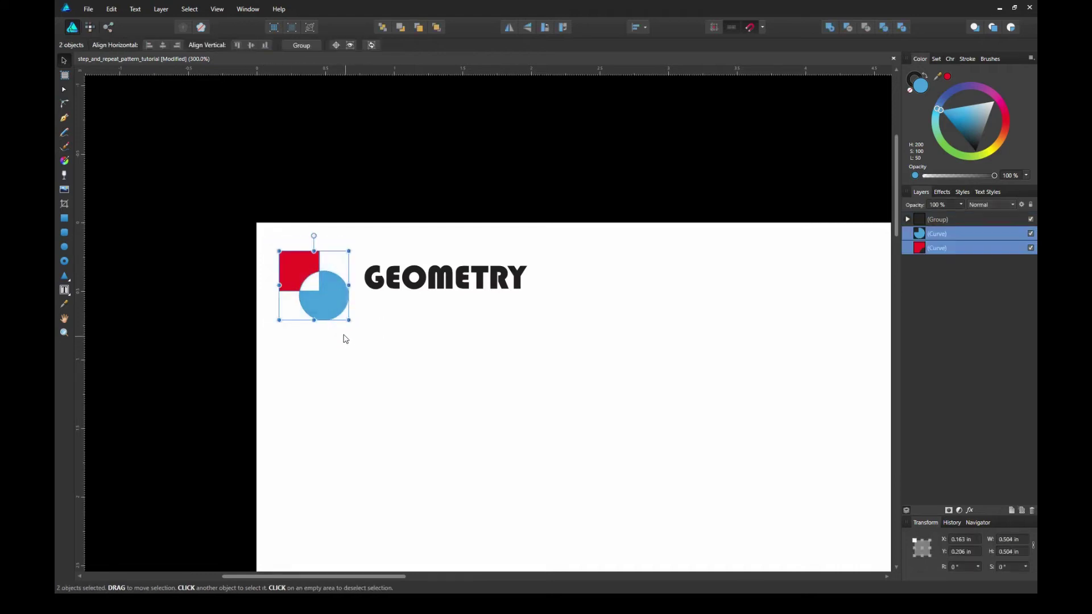
{"action": "right_click", "coordinate": [341, 304]}
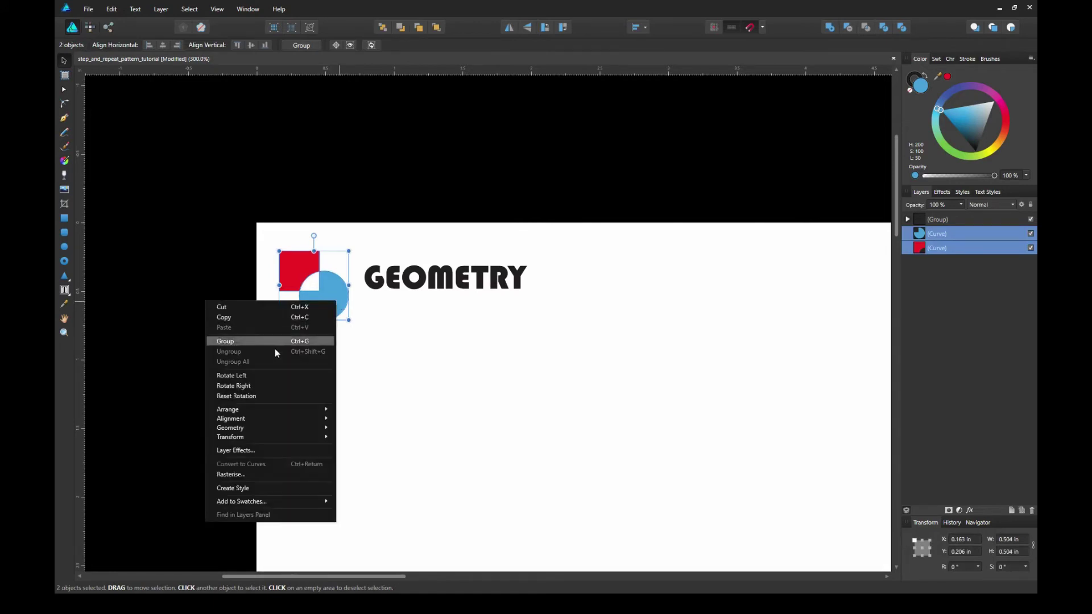
{"action": "left_click", "coordinate": [291, 342]}
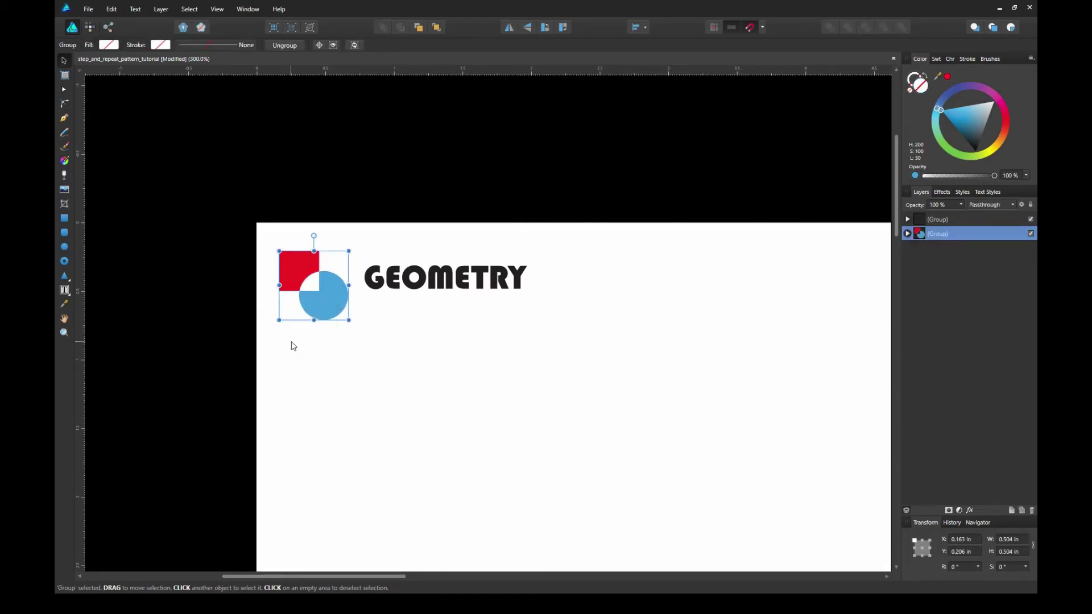
{"action": "left_click", "coordinate": [306, 342]}
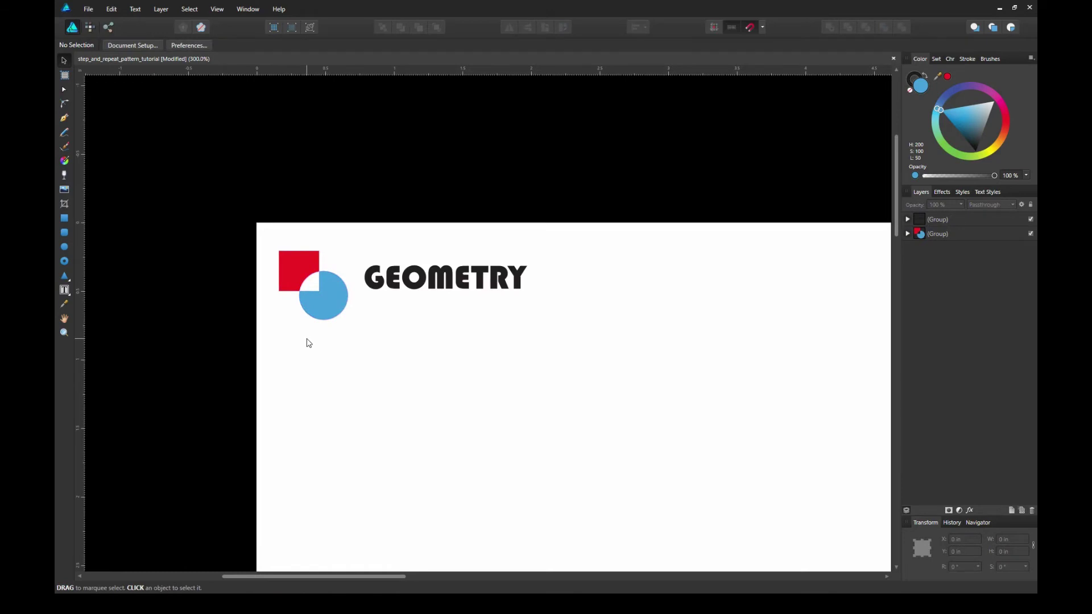
Show the Symbols studio and move it clear of the color and layer controls
{"action": "left_click", "coordinate": [217, 9]}
{"action": "mouse_move", "coordinate": [206, 144]}
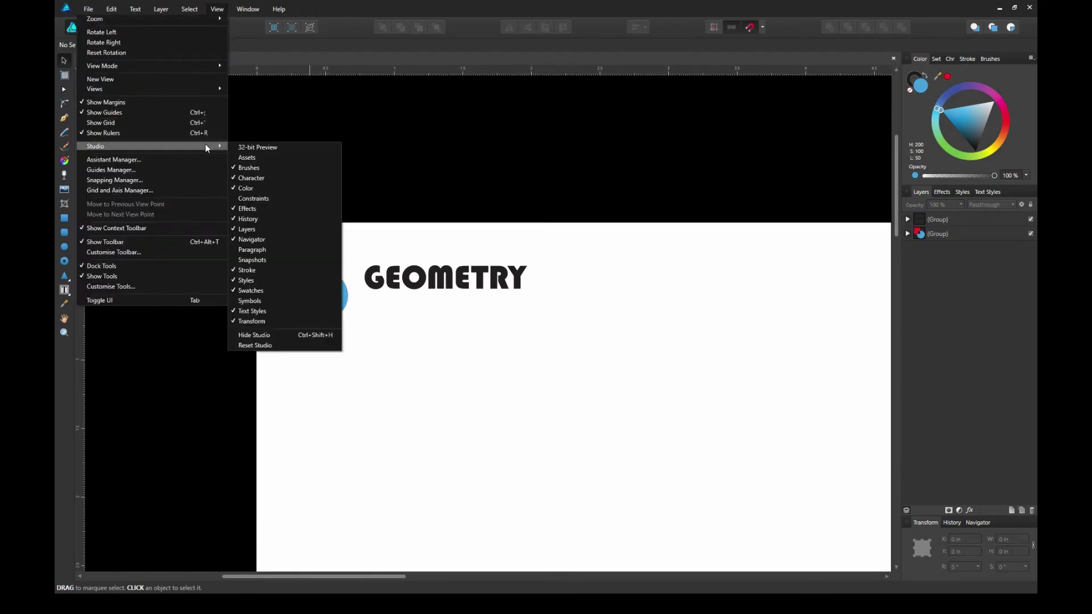
{"action": "left_click", "coordinate": [285, 301]}
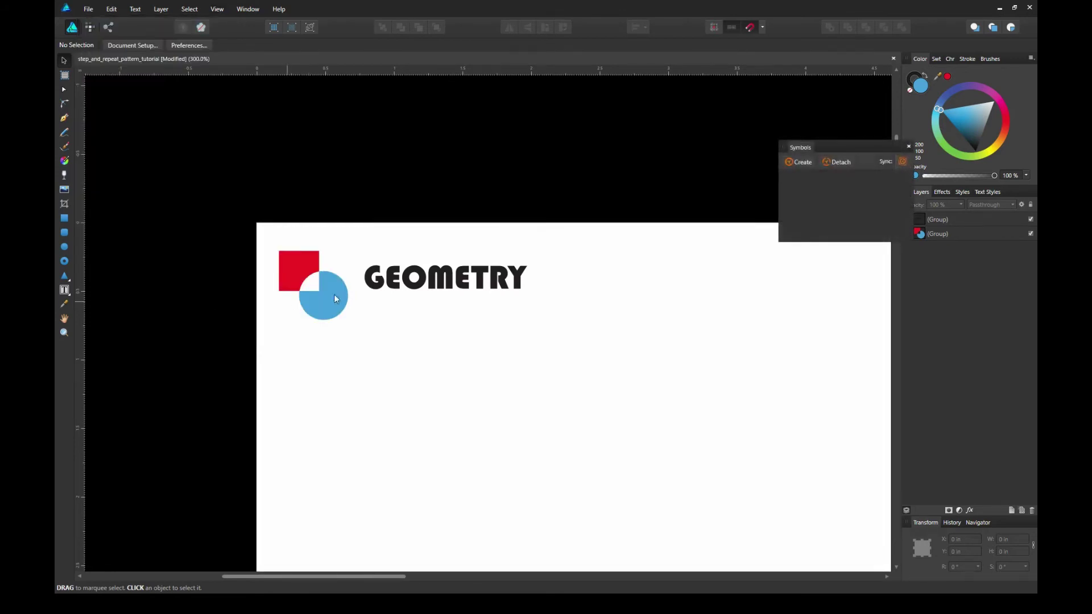
{"action": "left_click_drag", "start_coordinate": [803, 146], "coordinate": [766, 91]}
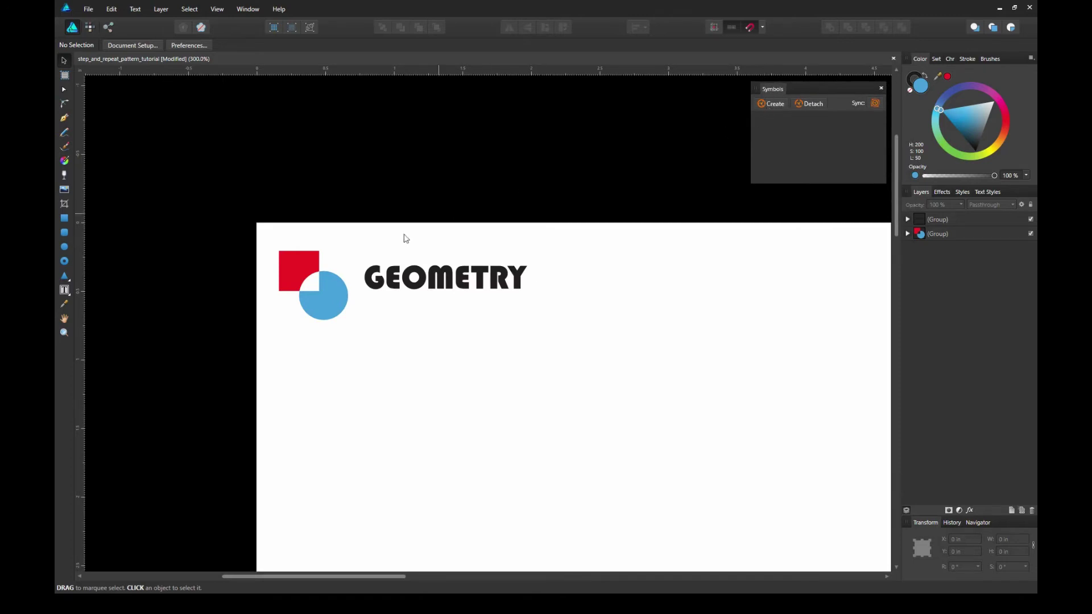
Create one symbol from the square-and-circle group and another from the GEOMETRY lettering group, and clear the selection
{"action": "left_click", "coordinate": [329, 291]}
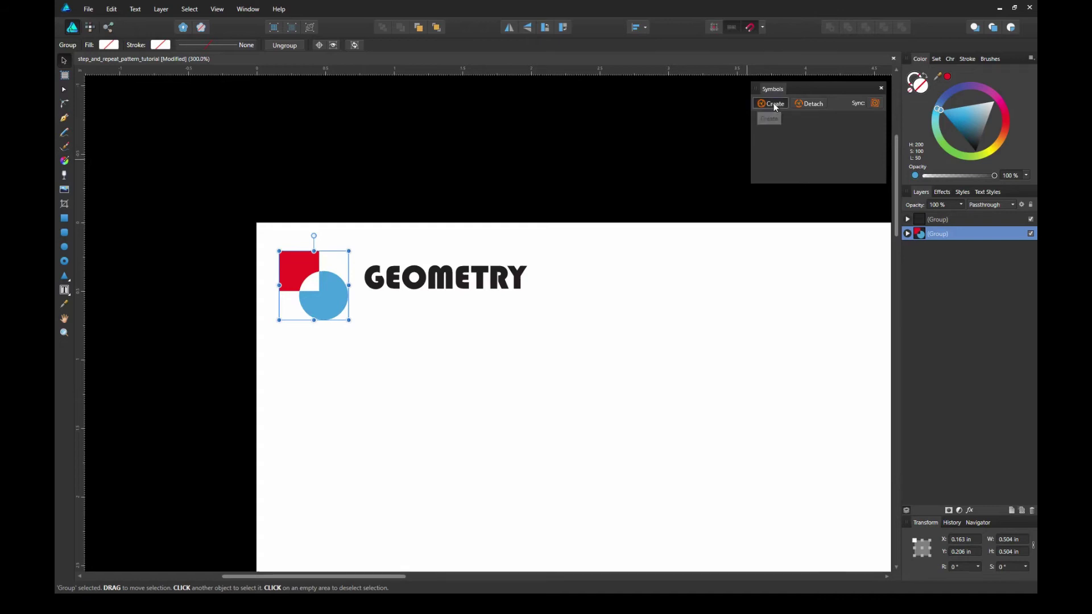
{"action": "left_click", "coordinate": [775, 106]}
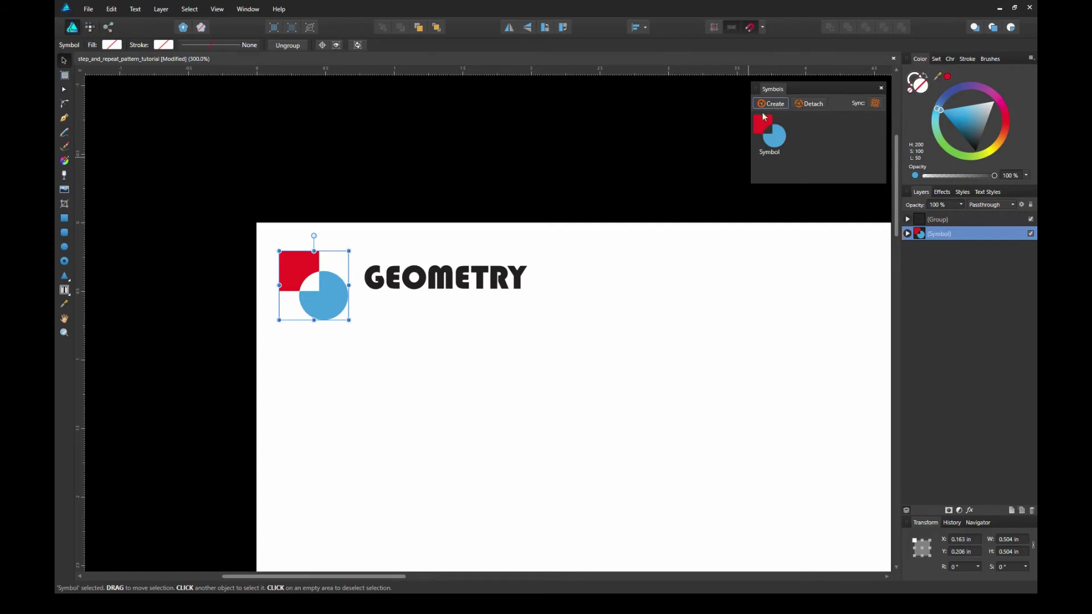
{"action": "left_click", "coordinate": [481, 275]}
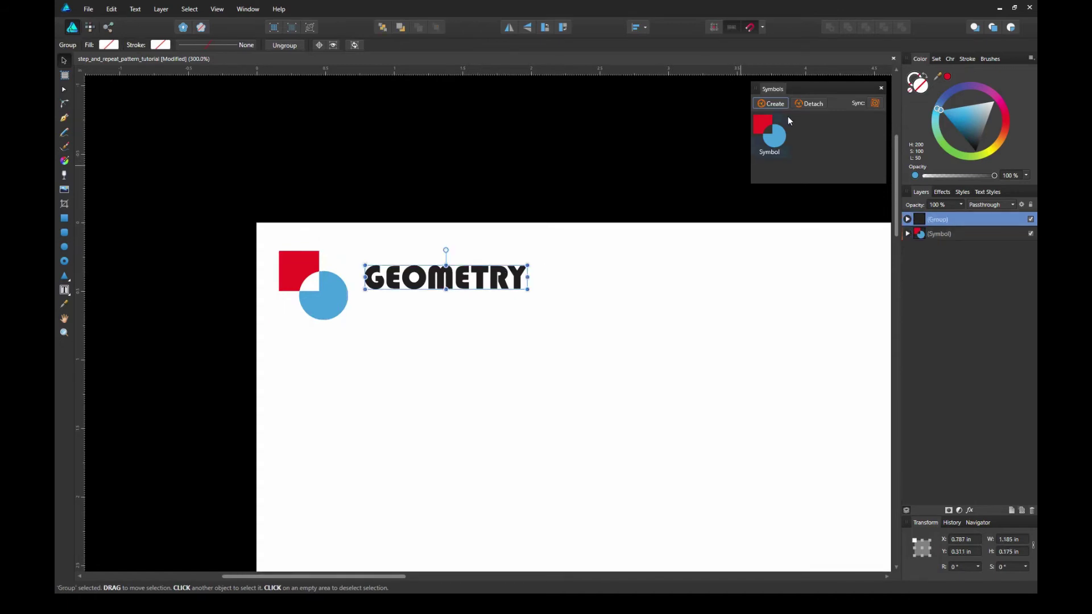
{"action": "left_click", "coordinate": [777, 104]}
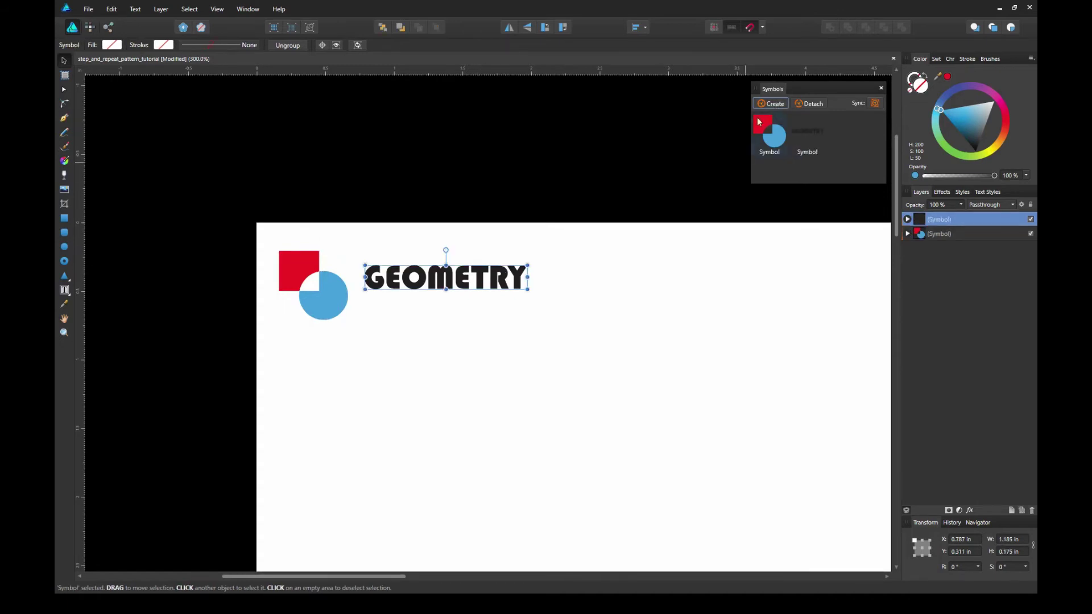
{"action": "left_click", "coordinate": [633, 178]}
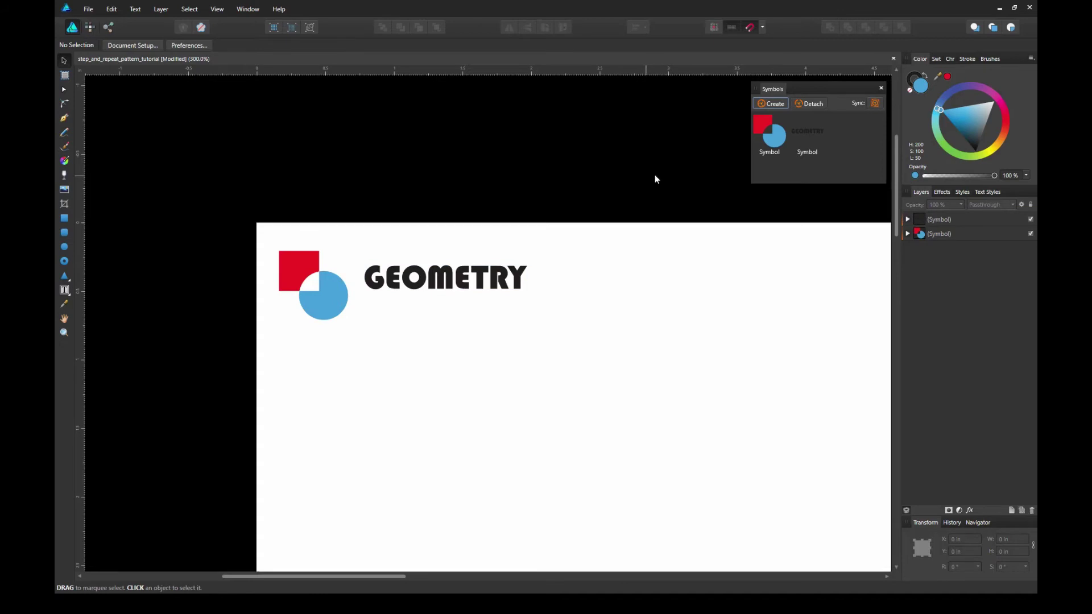
Try placing an instance of each symbol beside the lettering, undoing each placement
{"action": "left_click", "coordinate": [777, 137]}
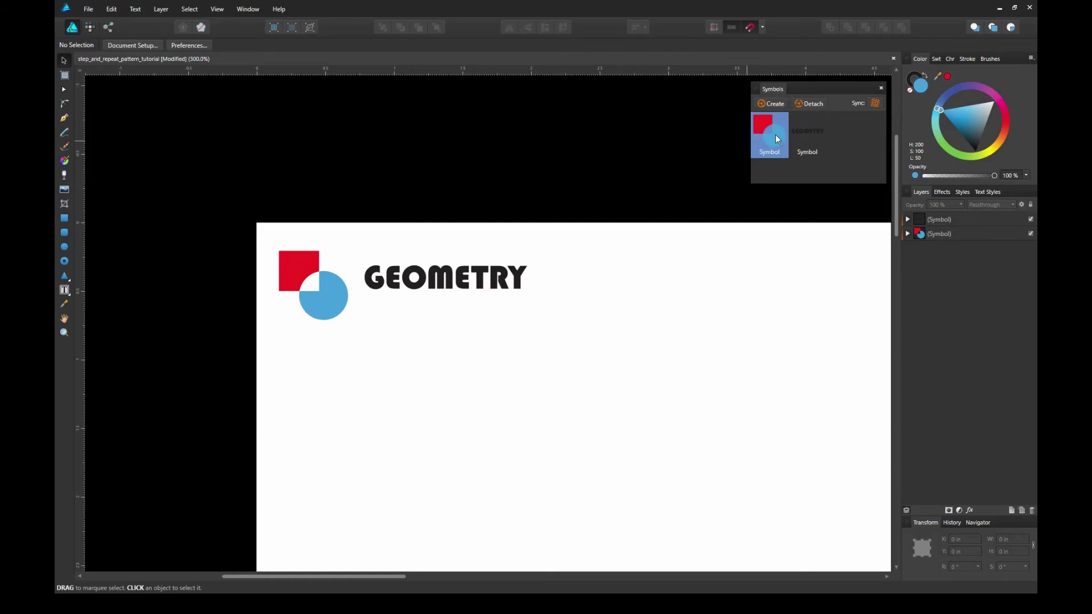
{"action": "left_click_drag", "start_coordinate": [776, 134], "coordinate": [597, 292]}
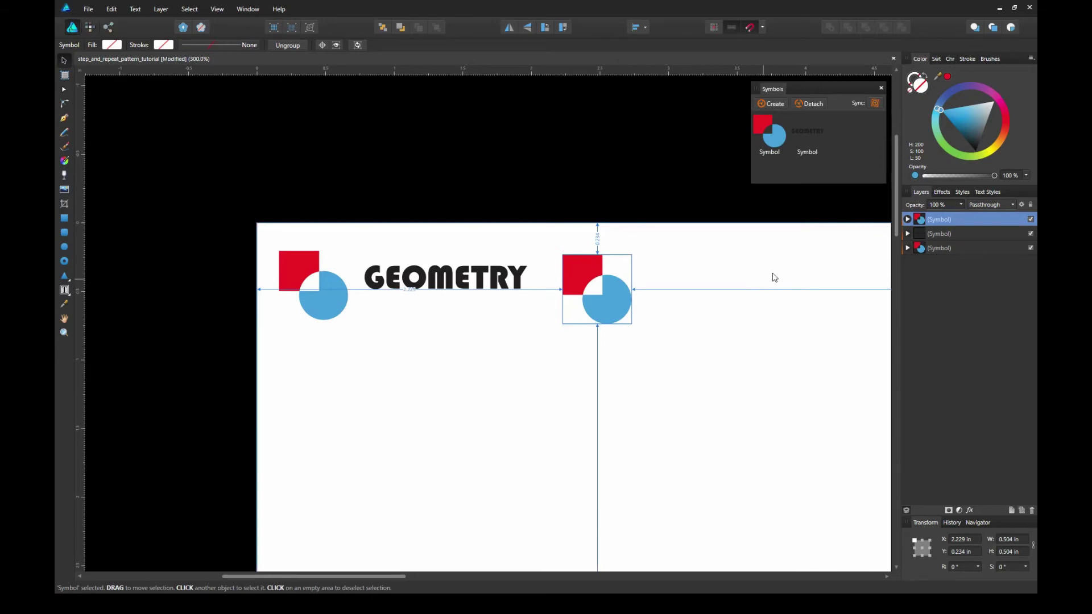
{"action": "key", "text": "ctrl+z"}
{"action": "left_click_drag", "start_coordinate": [810, 129], "coordinate": [626, 285]}
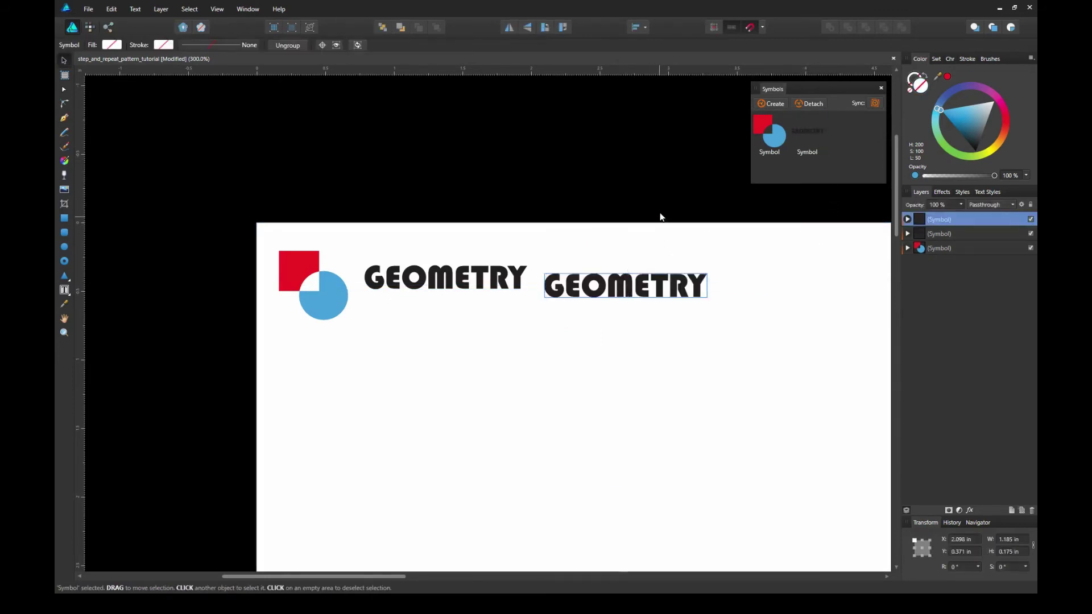
{"action": "key", "text": "ctrl+z"}
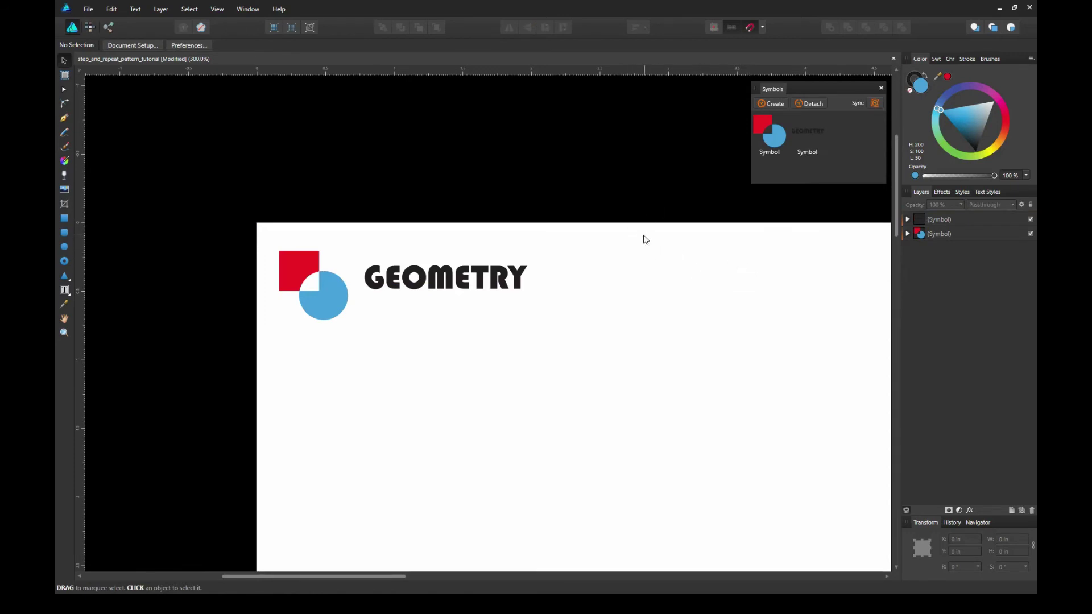
Duplicate the logo mark and lettering together, placing the copy level beside the original at about X 2.4 in
{"action": "key", "text": "ctrl+minus"}
{"action": "left_click_drag", "start_coordinate": [595, 303], "coordinate": [454, 235]}
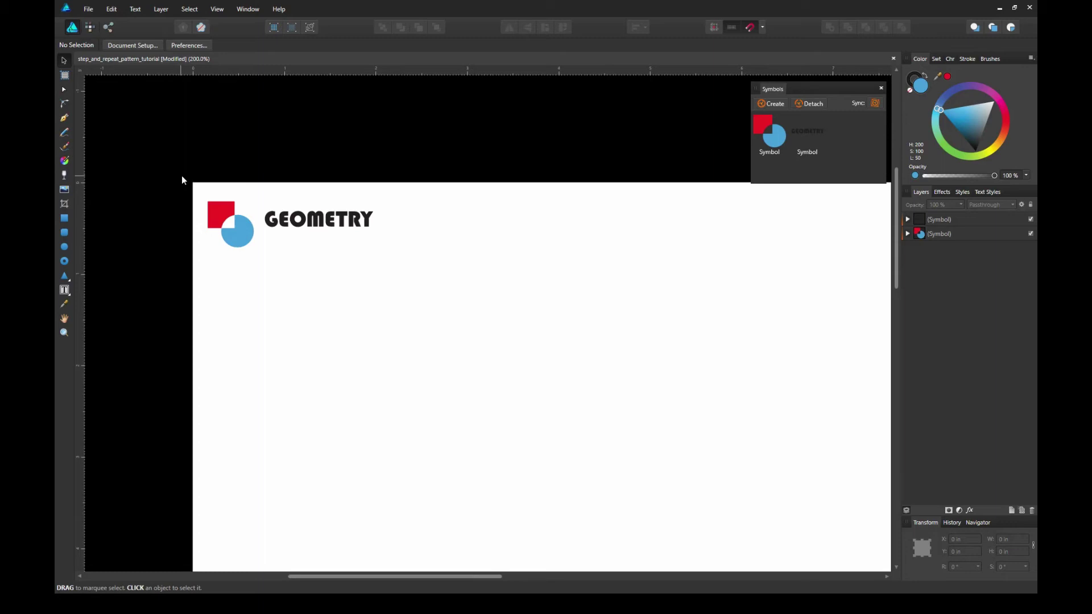
{"action": "left_click_drag", "start_coordinate": [182, 175], "coordinate": [380, 253]}
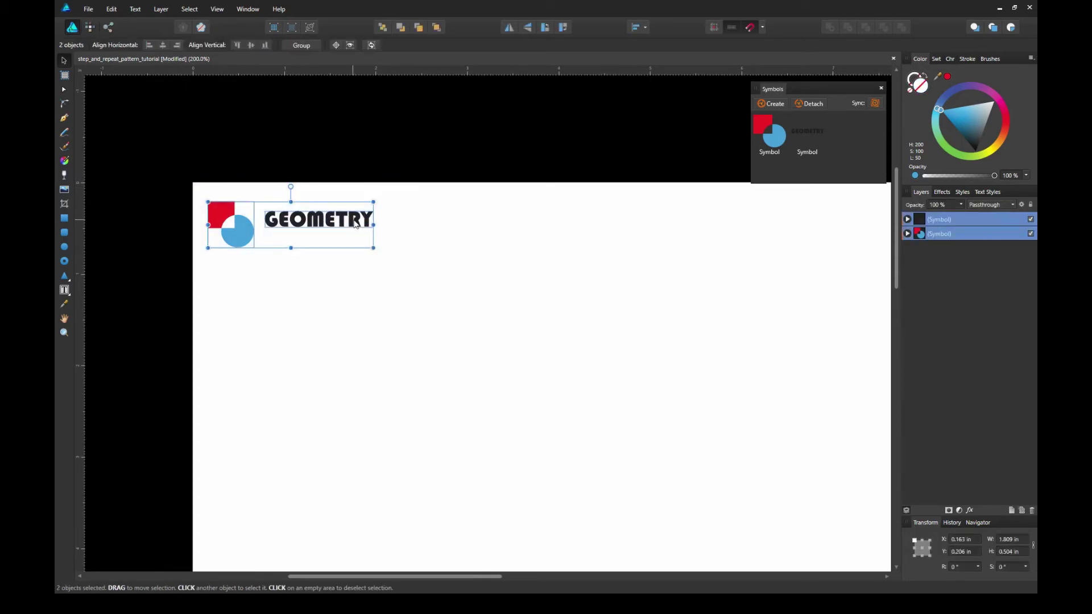
{"action": "key", "text": "alt"}
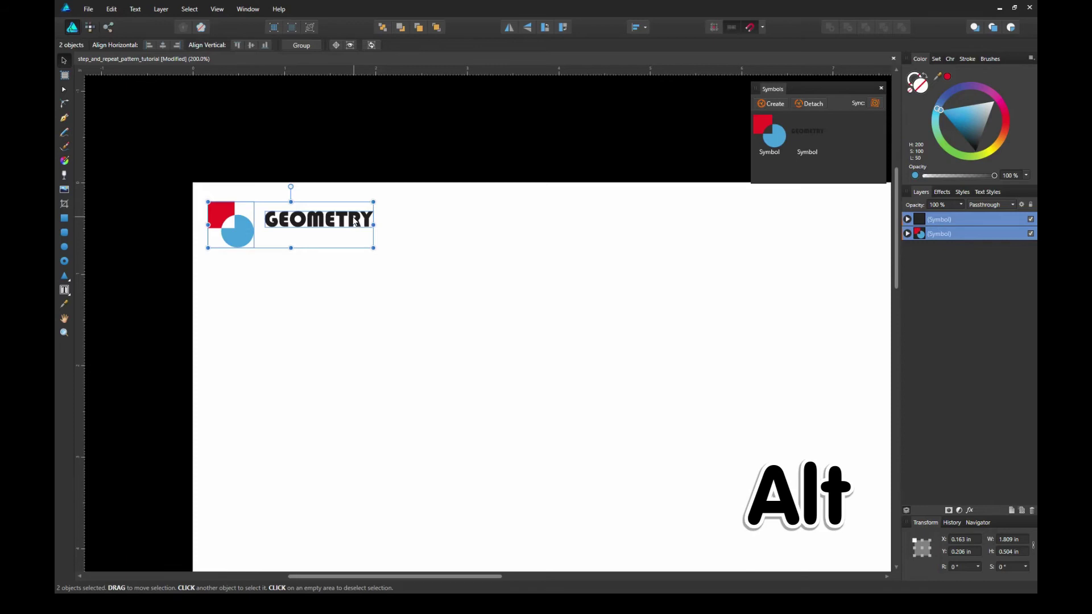
{"action": "left_click_drag", "start_coordinate": [355, 222], "coordinate": [558, 221]}
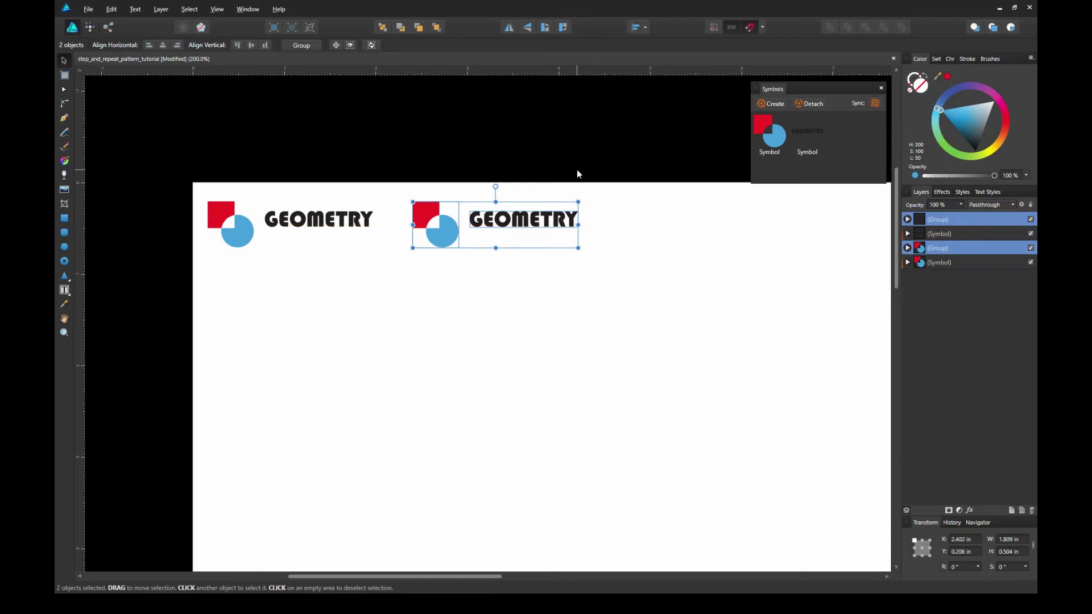
Power-duplicate the copied logo three times at the same spacing to complete a row of five across the page
{"action": "key", "text": "ctrl+minus"}
{"action": "left_click_drag", "start_coordinate": [582, 188], "coordinate": [428, 150]}
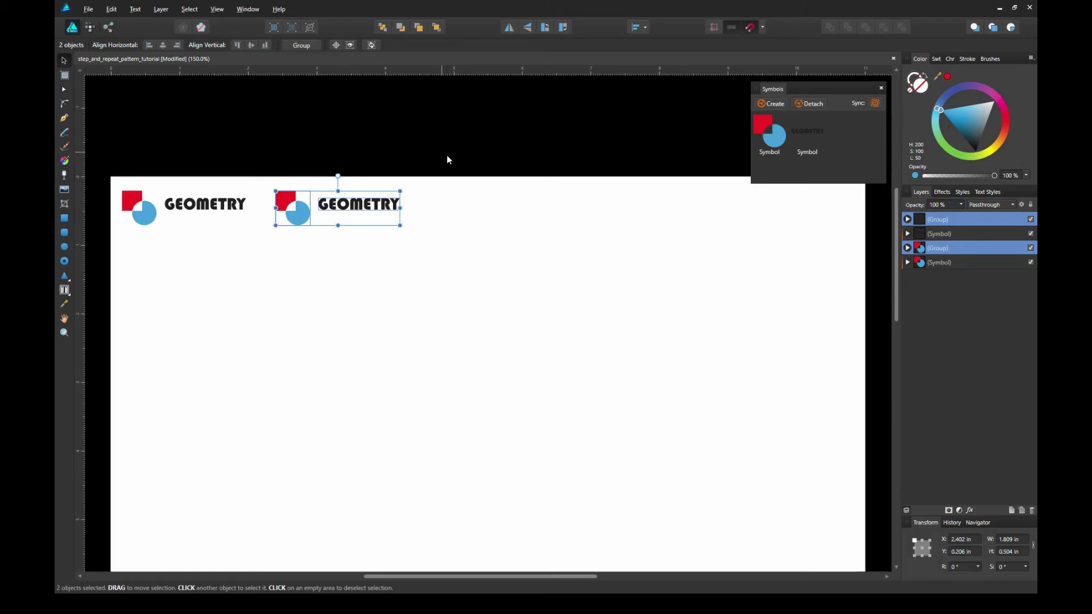
{"action": "key", "text": "ctrl+j"}
{"action": "left_click_drag", "start_coordinate": [378, 214], "coordinate": [412, 206]}
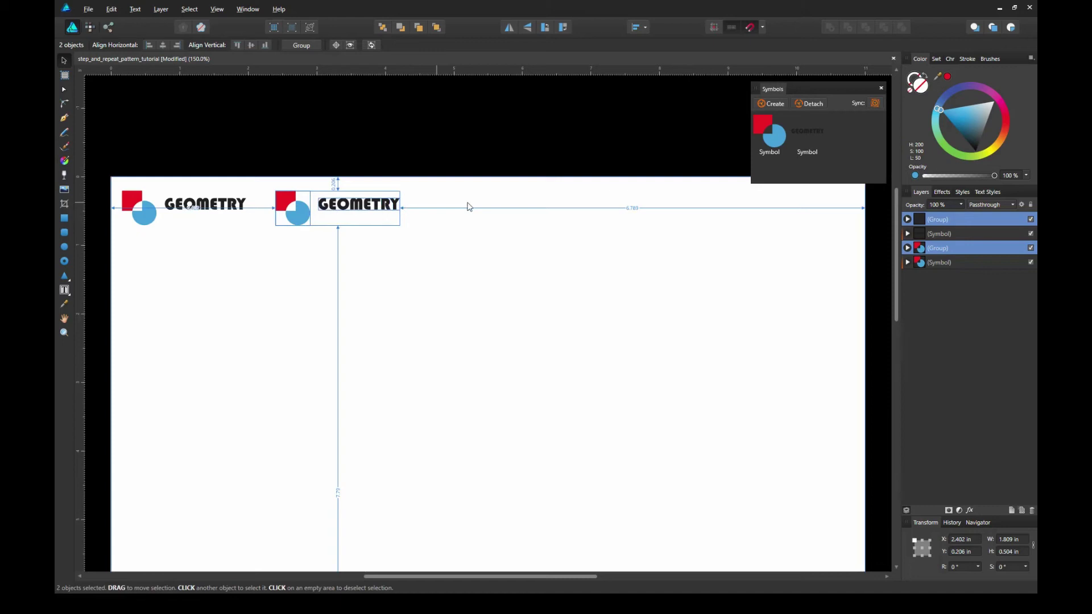
{"action": "key", "text": "ctrl+j"}
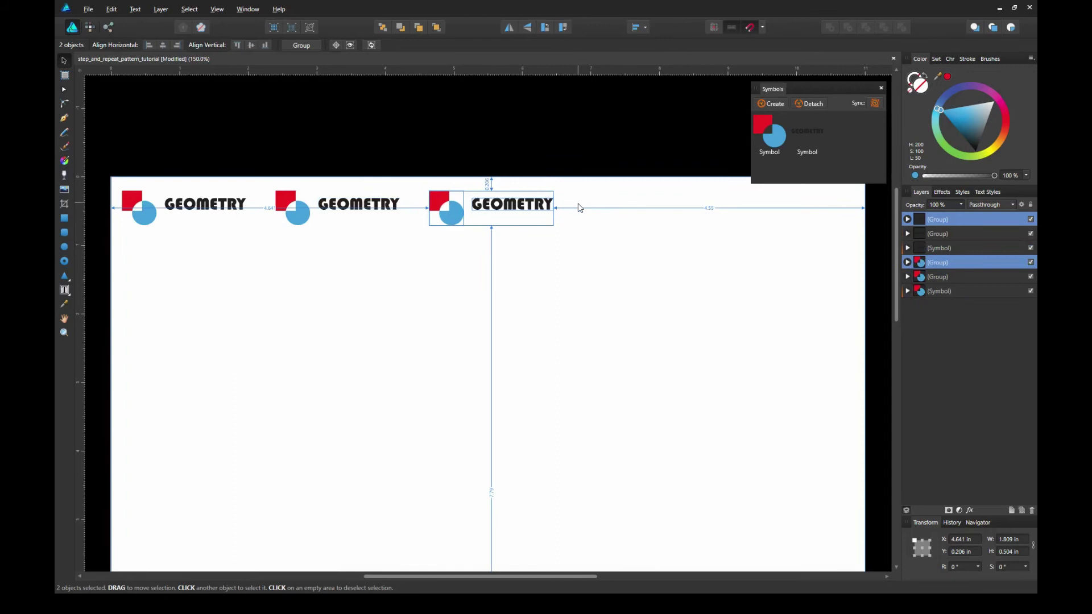
{"action": "key", "text": "ctrl+j"}
{"action": "key", "text": "ctrl+j"}
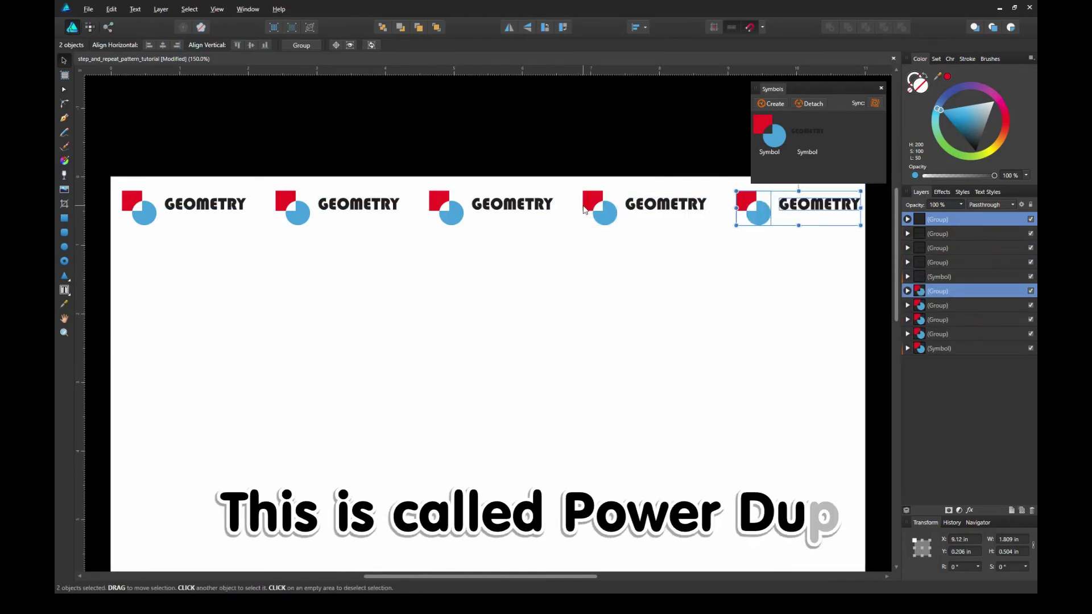
Duplicate the logo row as a second row staggered to the left, and copy both rows directly below
{"action": "left_click_drag", "start_coordinate": [100, 137], "coordinate": [868, 277]}
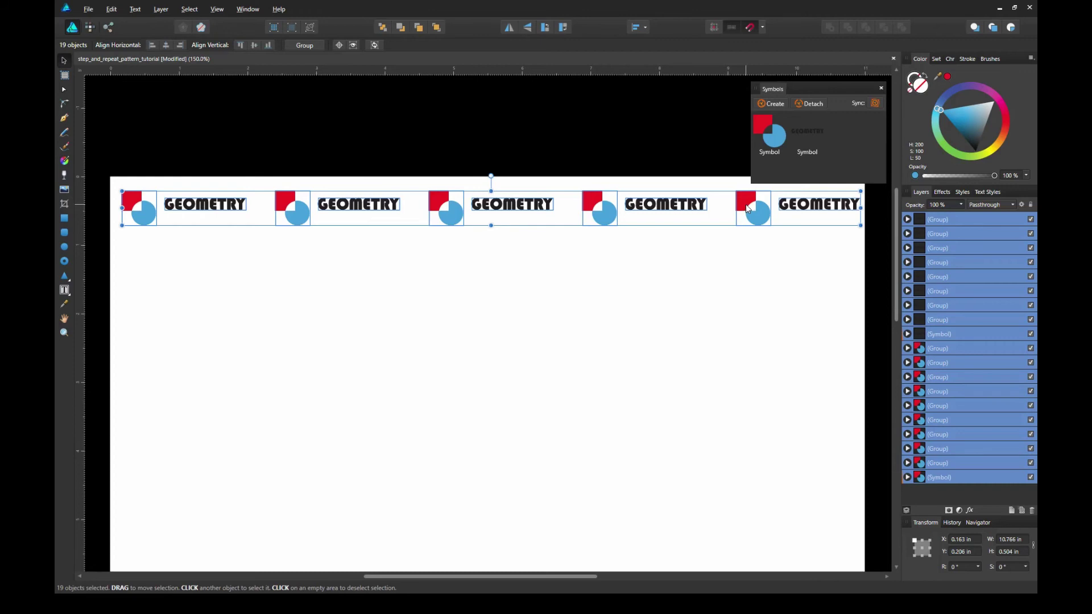
{"action": "left_click_drag", "start_coordinate": [746, 206], "coordinate": [683, 264]}
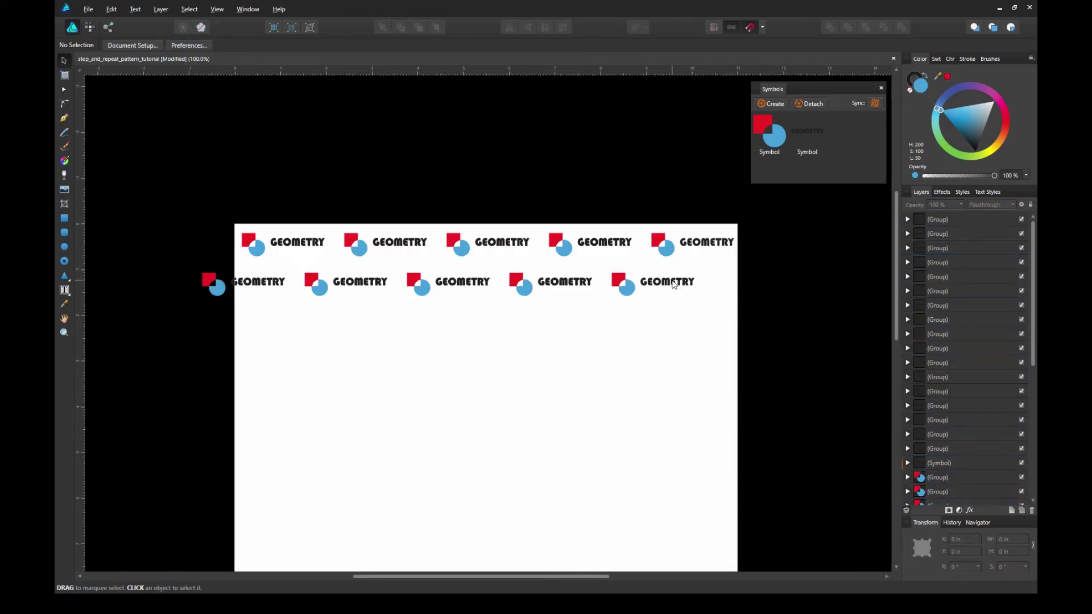
{"action": "left_click_drag", "start_coordinate": [164, 189], "coordinate": [771, 357]}
{"action": "left_click_drag", "start_coordinate": [627, 291], "coordinate": [636, 371]}
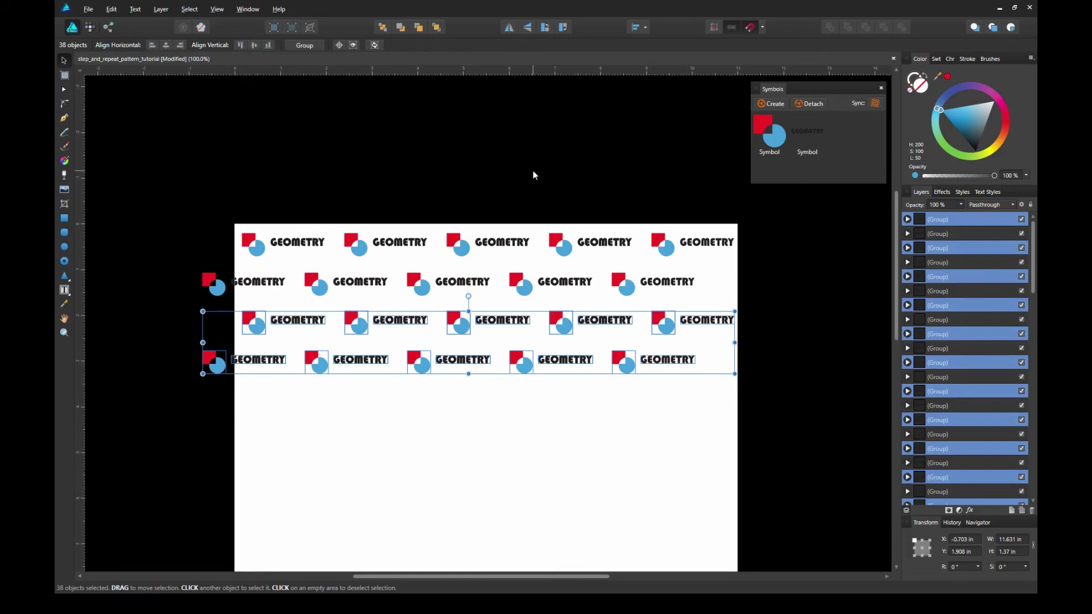
Power-duplicate the copied pair of rows three times down the page to fill it with ten rows, and clear the selection
{"action": "key", "text": "ctrl+j"}
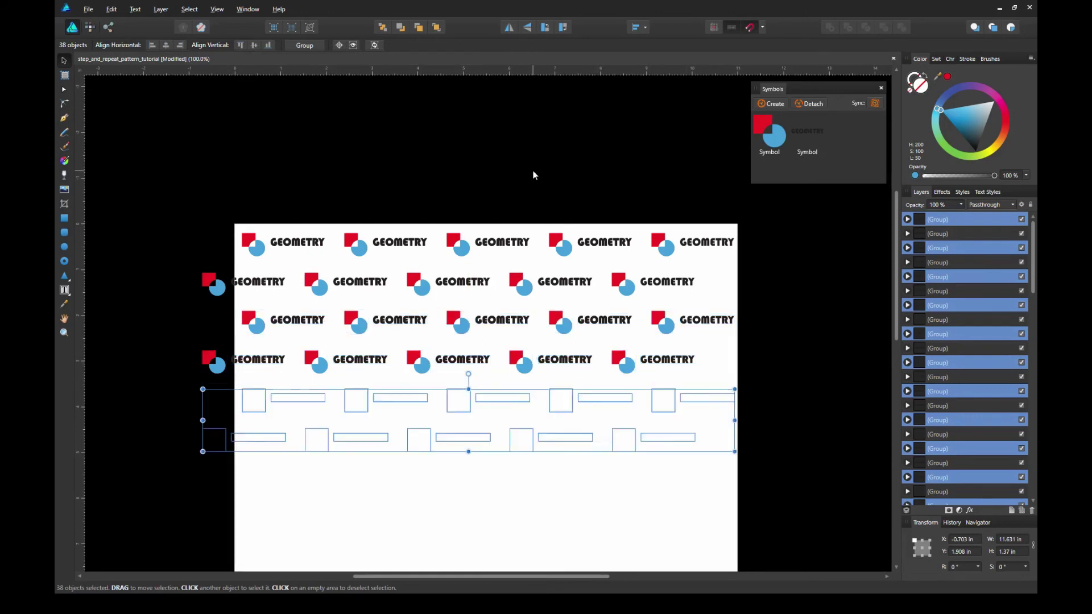
{"action": "key", "text": "ctrl+j"}
{"action": "key", "text": "ctrl+j"}
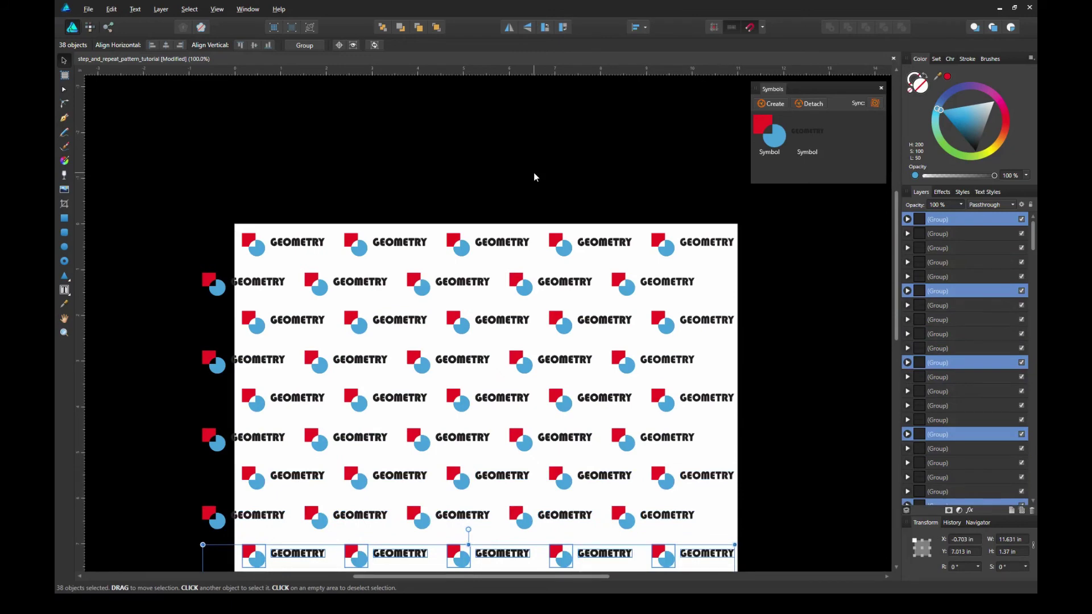
{"action": "left_click", "coordinate": [534, 174]}
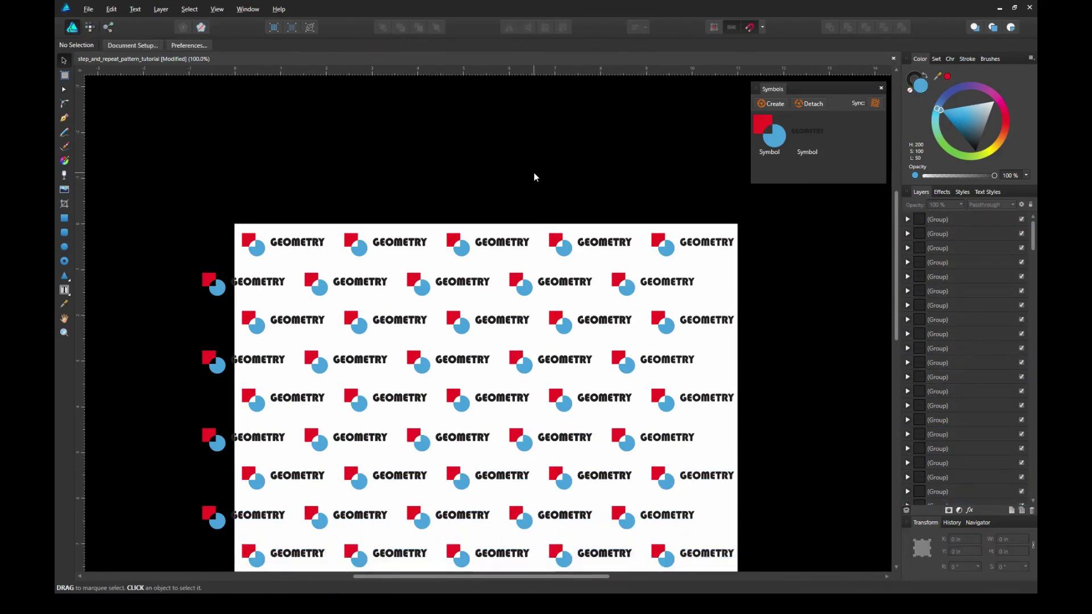
Select the entire pattern, scale it proportionally to the 11 in page width, and center it vertically on the page
{"action": "left_click_drag", "start_coordinate": [520, 209], "coordinate": [506, 136]}
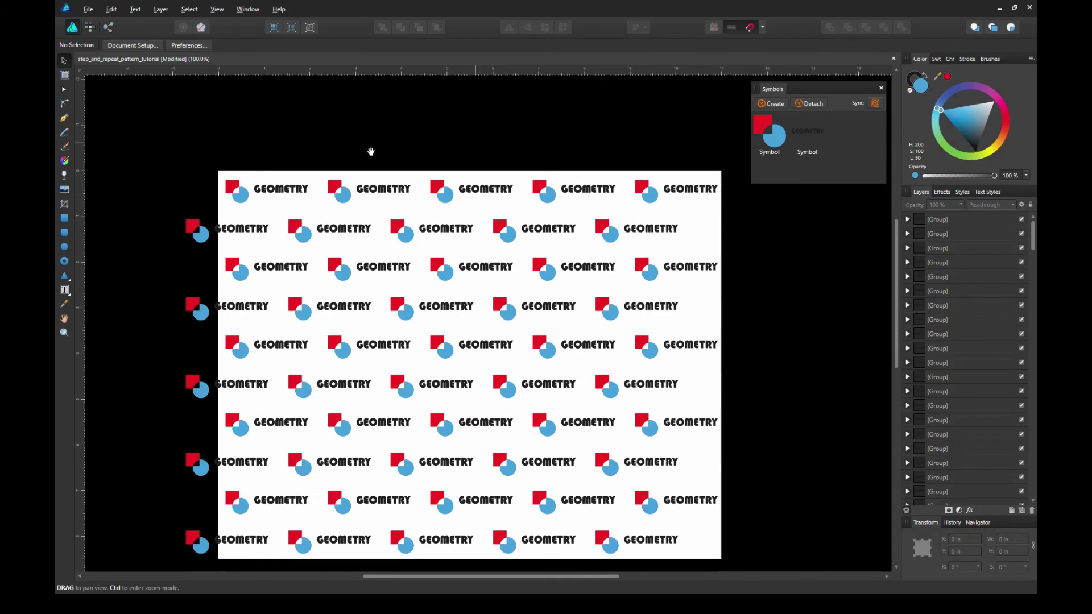
{"action": "left_click_drag", "start_coordinate": [135, 131], "coordinate": [588, 465]}
{"action": "left_click_drag", "start_coordinate": [637, 499], "coordinate": [780, 571]}
{"action": "mouse_move", "coordinate": [603, 387]}
{"action": "left_mouse_down"}
{"action": "mouse_move", "coordinate": [617, 389]}
{"action": "mouse_move", "coordinate": [609, 383]}
{"action": "left_mouse_up"}
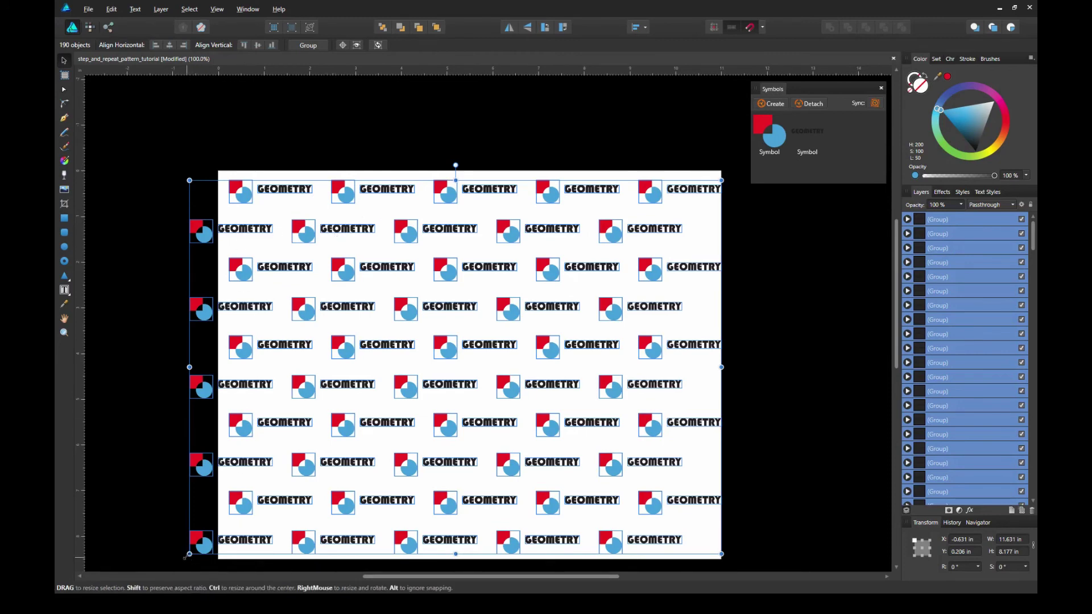
{"action": "left_click_drag", "start_coordinate": [189, 554], "coordinate": [220, 545]}
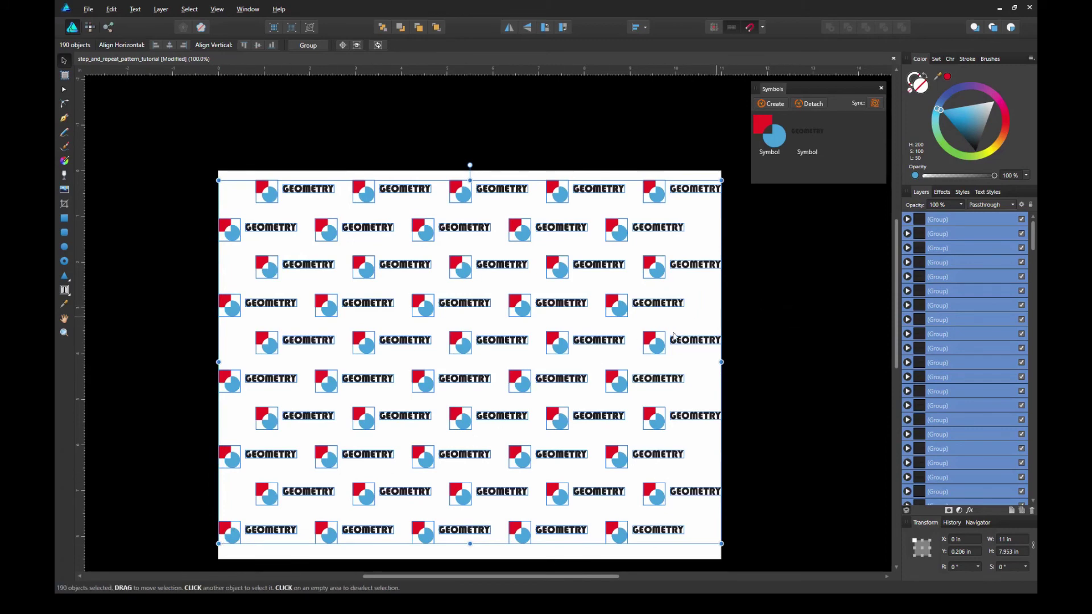
{"action": "left_click_drag", "start_coordinate": [464, 354], "coordinate": [465, 356]}
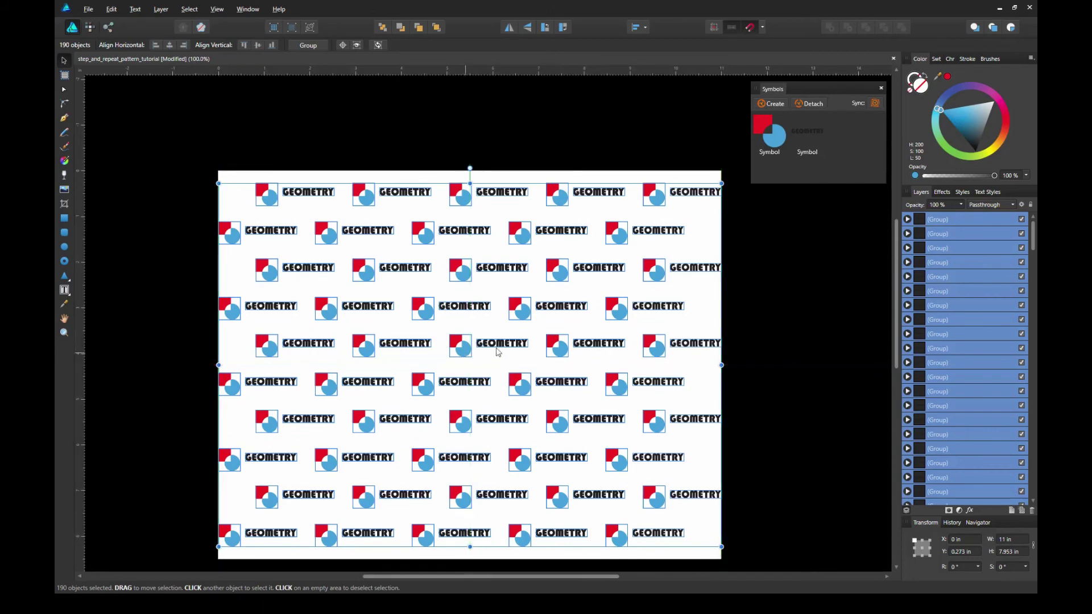
{"action": "left_click", "coordinate": [759, 291]}
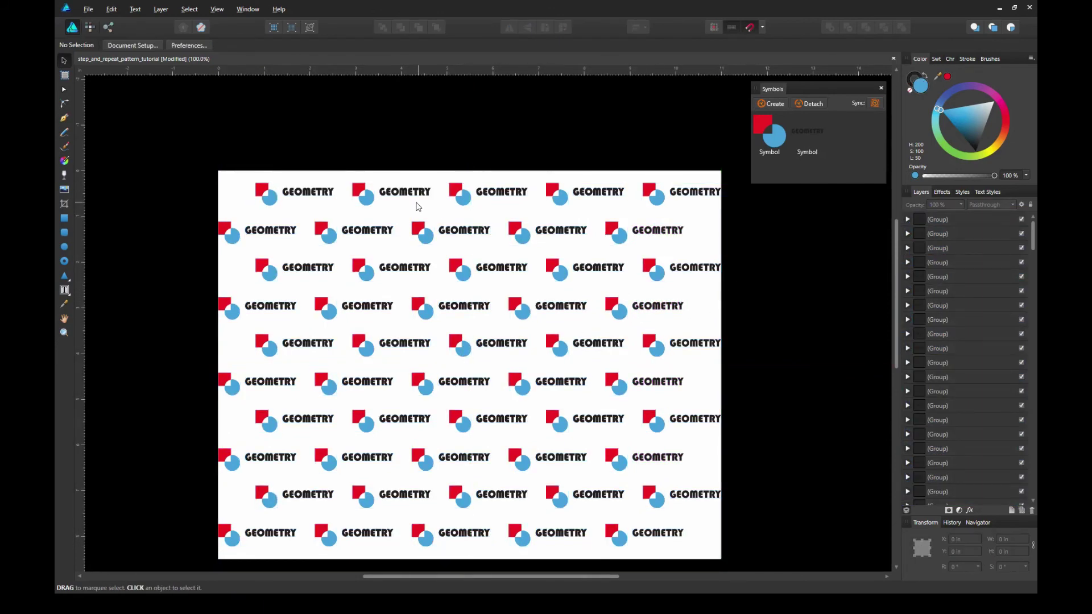
Expand the icon group of the first logo in the top row and select its red square curve
{"action": "key", "text": "ctrl+2"}
{"action": "left_click_drag", "start_coordinate": [270, 182], "coordinate": [467, 349]}
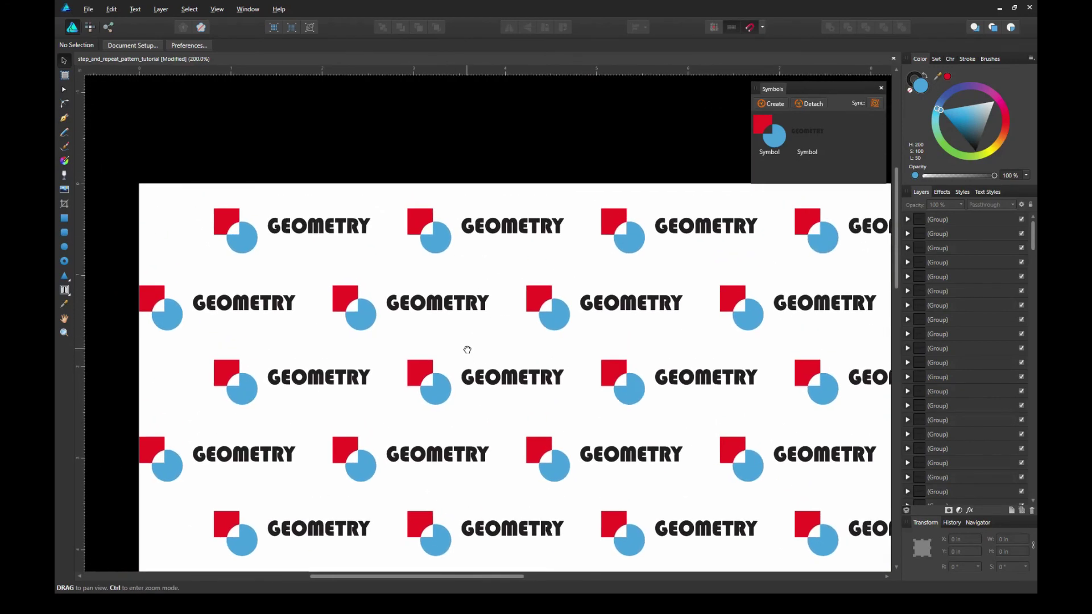
{"action": "left_click", "coordinate": [239, 226]}
{"action": "left_click_drag", "start_coordinate": [1032, 240], "coordinate": [1035, 490]}
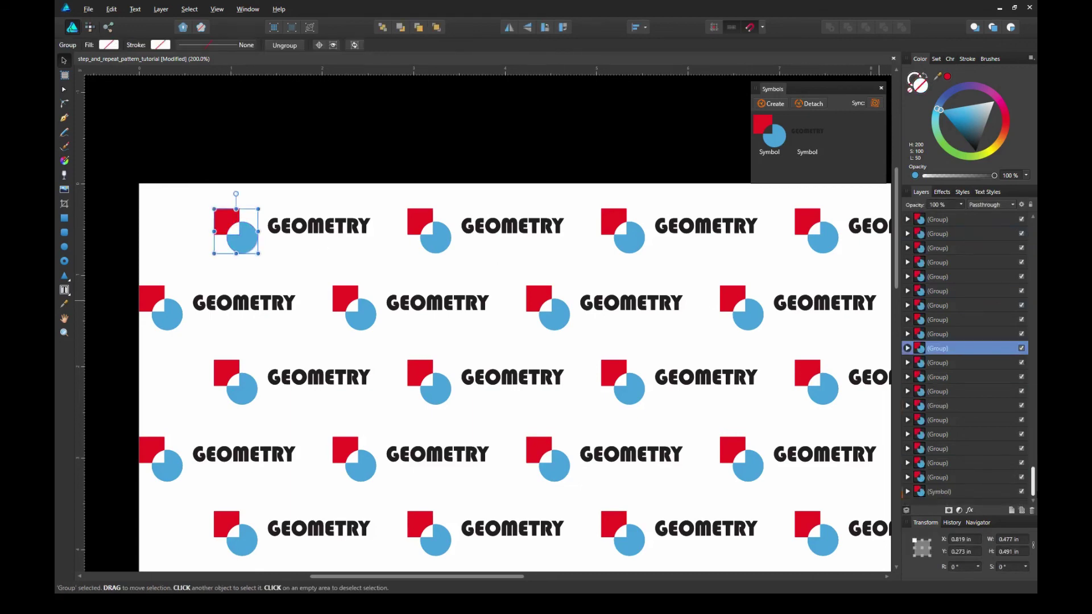
{"action": "left_click", "coordinate": [910, 350]}
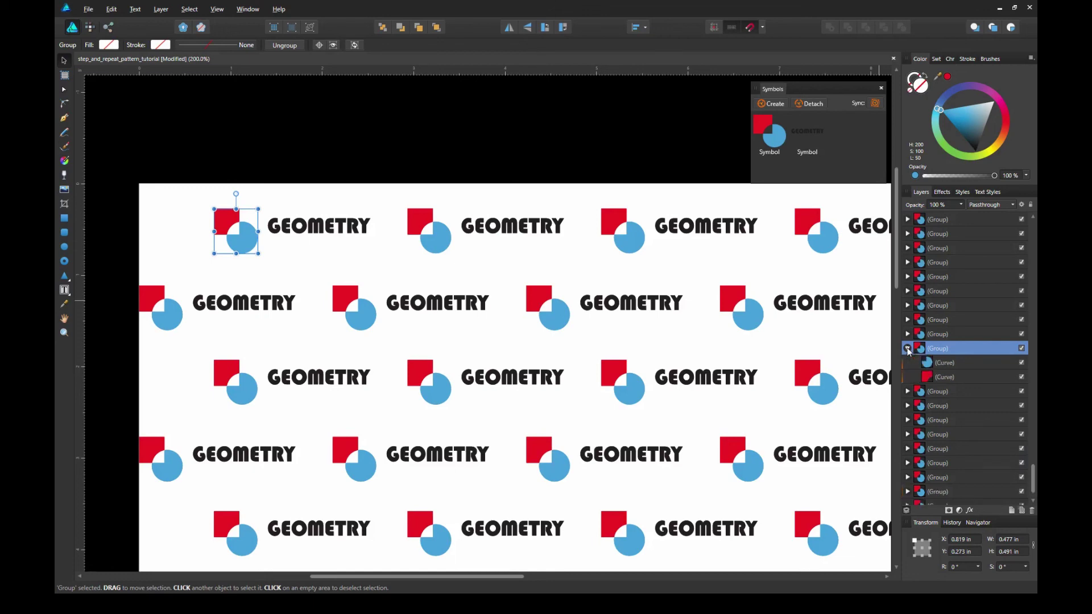
{"action": "left_click", "coordinate": [933, 377]}
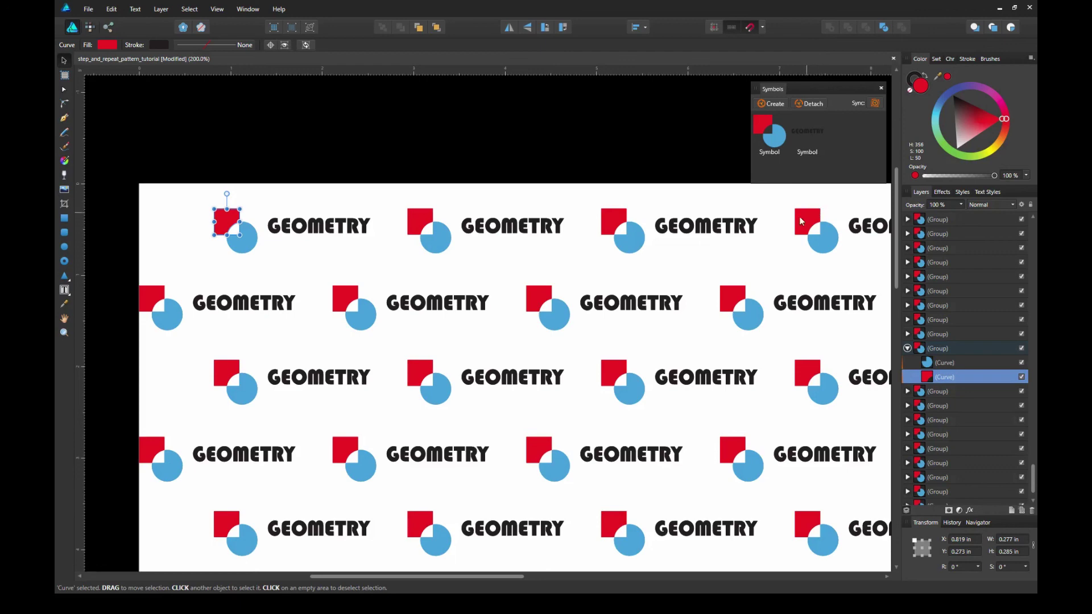
Try recoloring the selected square with the blue sampled from the logo's circle while symbol sync is off, and undo the fill
{"action": "left_click", "coordinate": [64, 304]}
{"action": "left_click", "coordinate": [253, 238]}
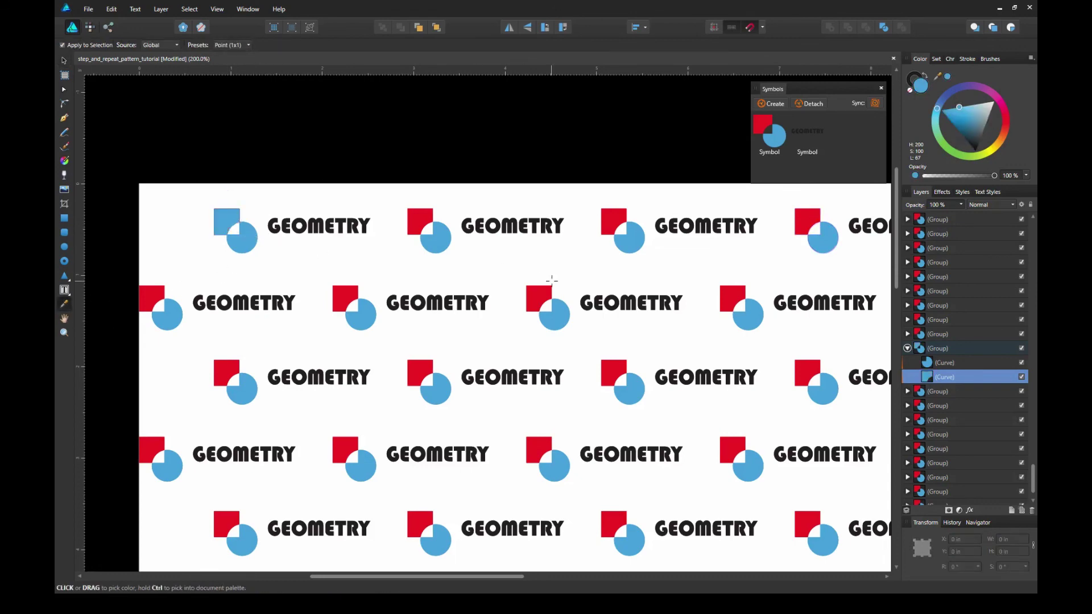
{"action": "left_click", "coordinate": [541, 294]}
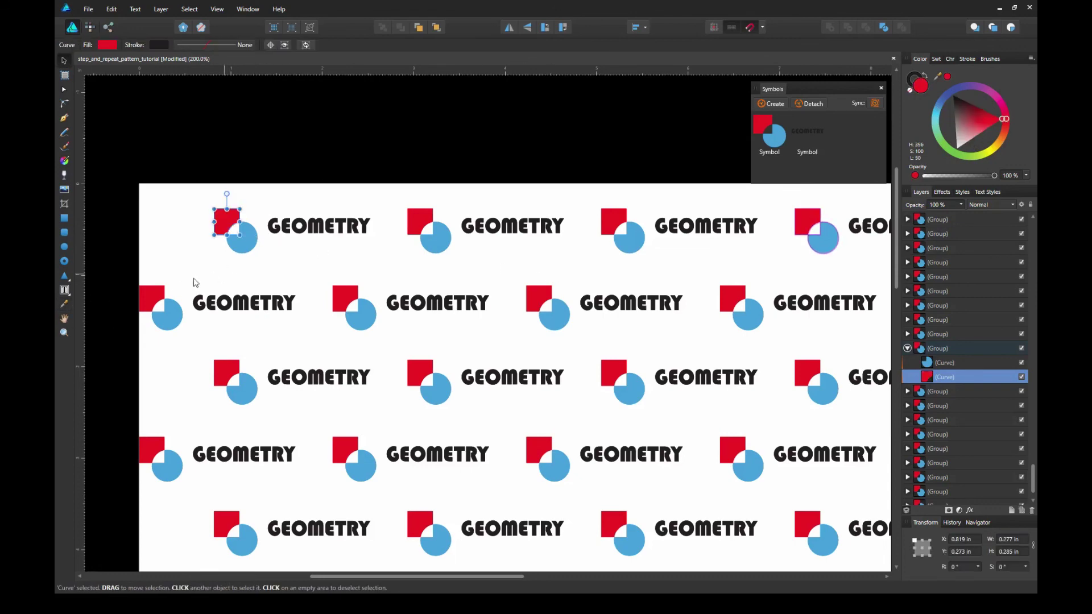
{"action": "left_click", "coordinate": [251, 236]}
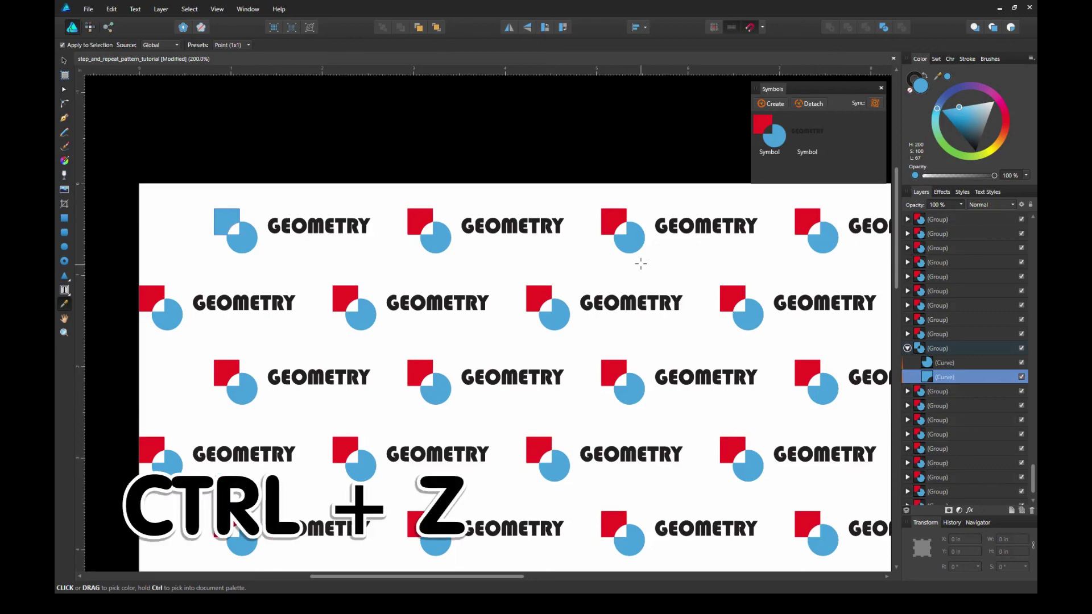
{"action": "key", "text": "ctrl+z"}
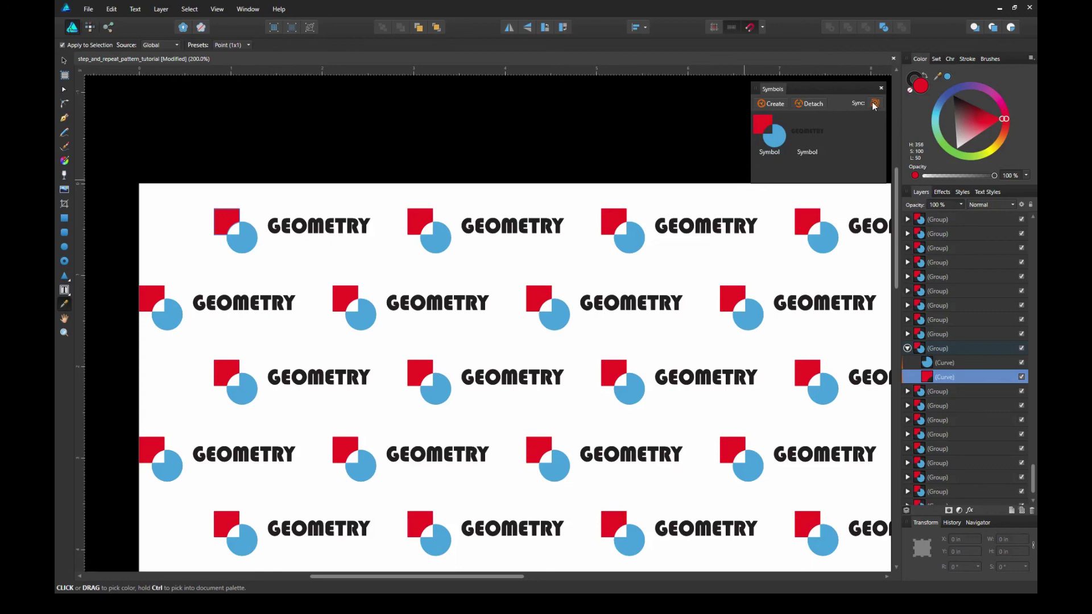
Turn on symbol sync and recolor the selected square with the circle's sampled blue, adjusting the fill to purple (H 244, S 32, L 48)
{"action": "left_click", "coordinate": [873, 106]}
{"action": "left_click", "coordinate": [247, 233]}
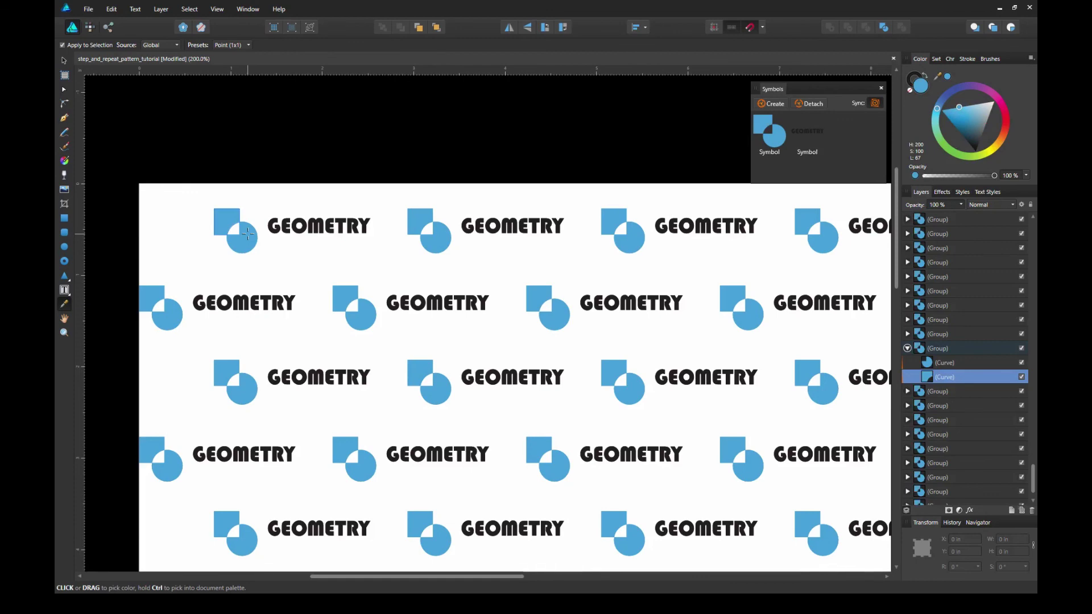
{"action": "scroll", "coordinate": [247, 233], "scroll_direction": "down", "scroll_amount": 3}
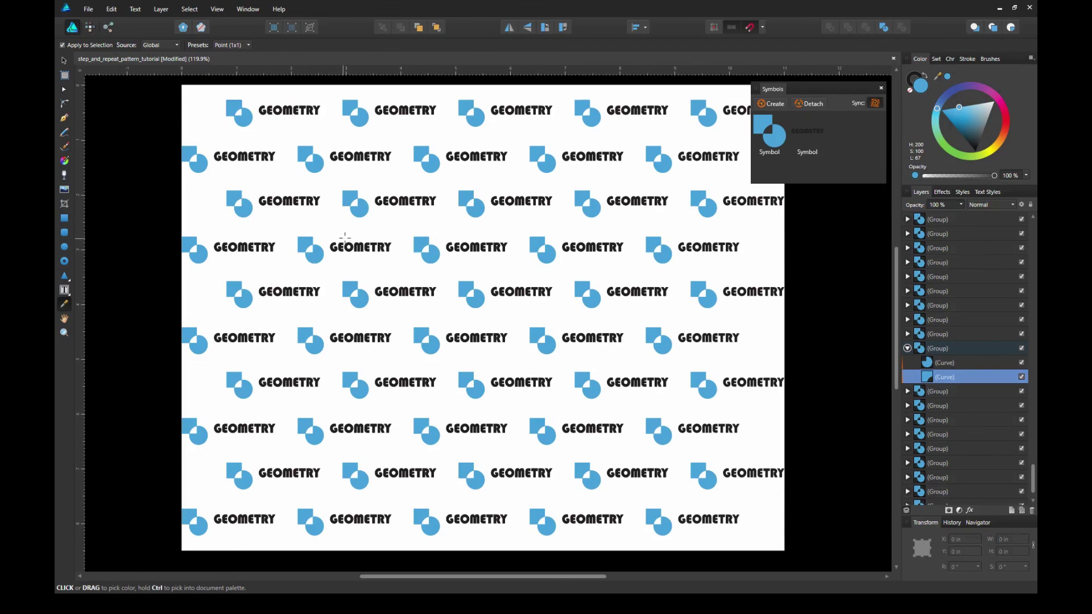
{"action": "mouse_move", "coordinate": [959, 107]}
{"action": "left_mouse_down"}
{"action": "mouse_move", "coordinate": [966, 119]}
{"action": "mouse_move", "coordinate": [947, 110]}
{"action": "mouse_move", "coordinate": [975, 85]}
{"action": "mouse_move", "coordinate": [1004, 98]}
{"action": "mouse_move", "coordinate": [955, 89]}
{"action": "left_mouse_up"}
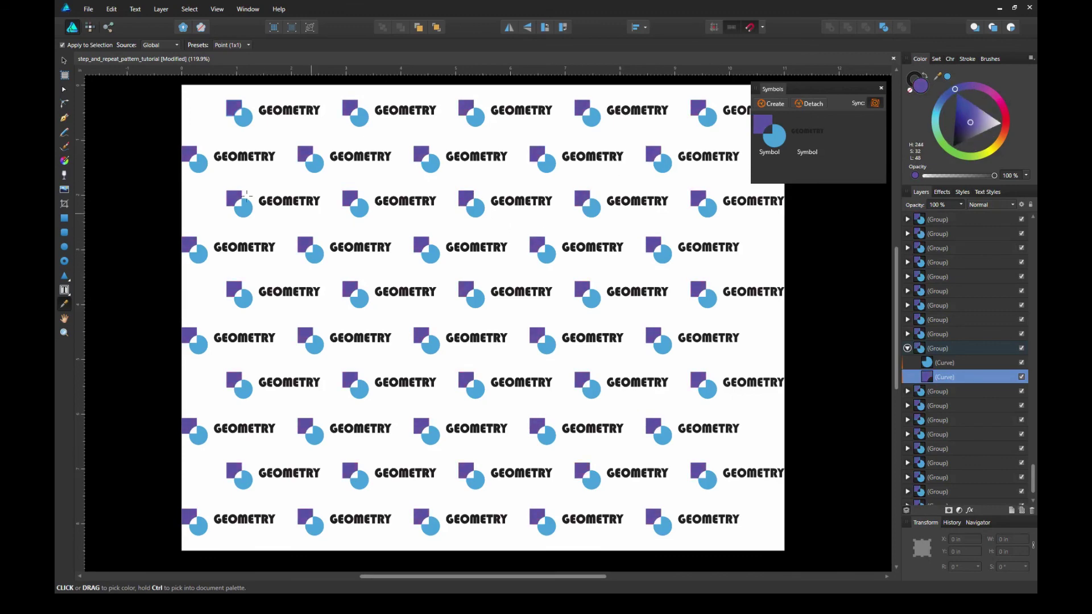
Select all eight letter curves inside the first logo's GEOMETRY group and recolor them bright green with a hue of 111
{"action": "left_click", "coordinate": [63, 60]}
{"action": "left_click", "coordinate": [290, 110]}
{"action": "left_click_drag", "start_coordinate": [1034, 476], "coordinate": [1034, 330]}
{"action": "left_click", "coordinate": [907, 334]}
{"action": "left_click", "coordinate": [944, 349]}
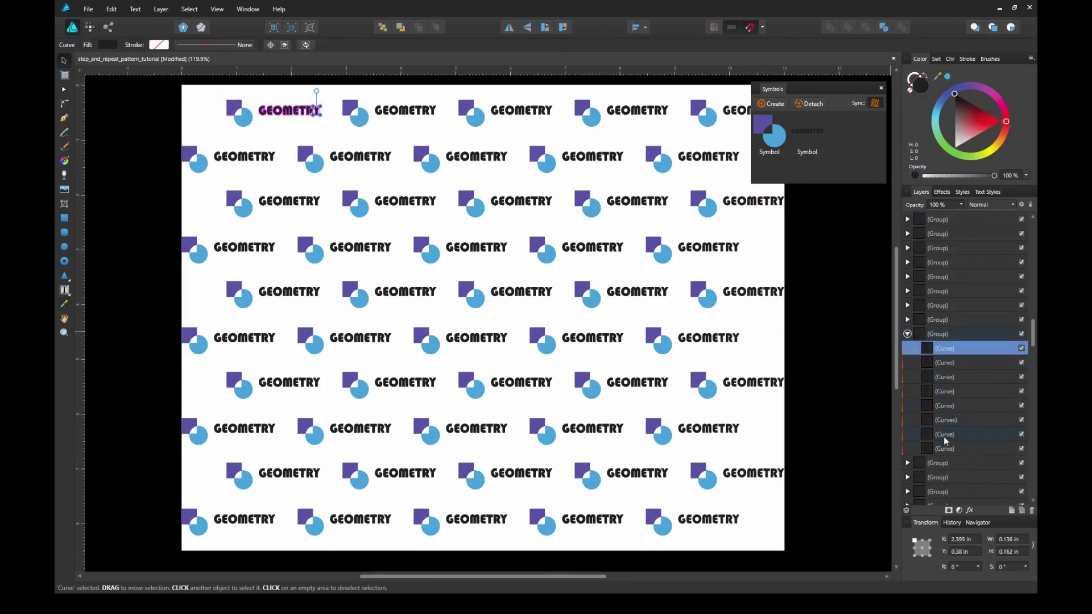
{"action": "left_click", "coordinate": [944, 449], "text": "shift"}
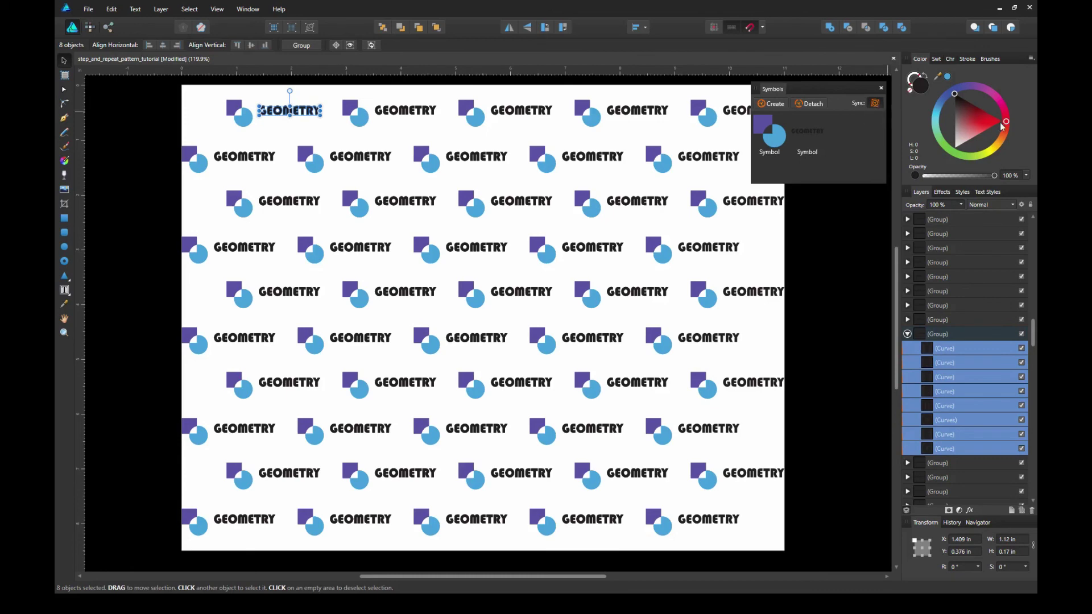
{"action": "left_click", "coordinate": [984, 124]}
{"action": "left_click", "coordinate": [958, 155]}
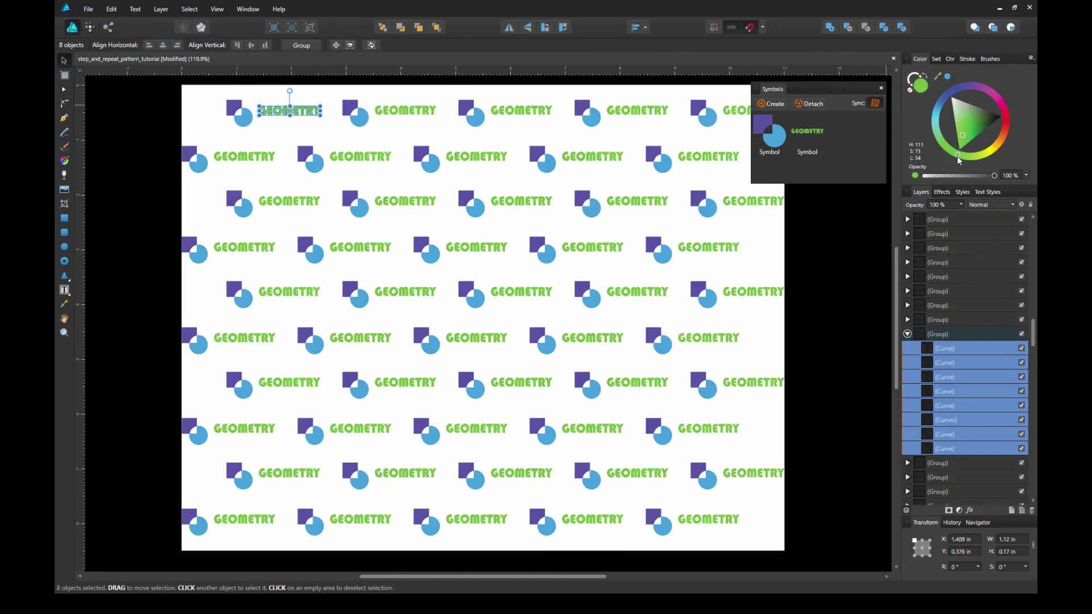